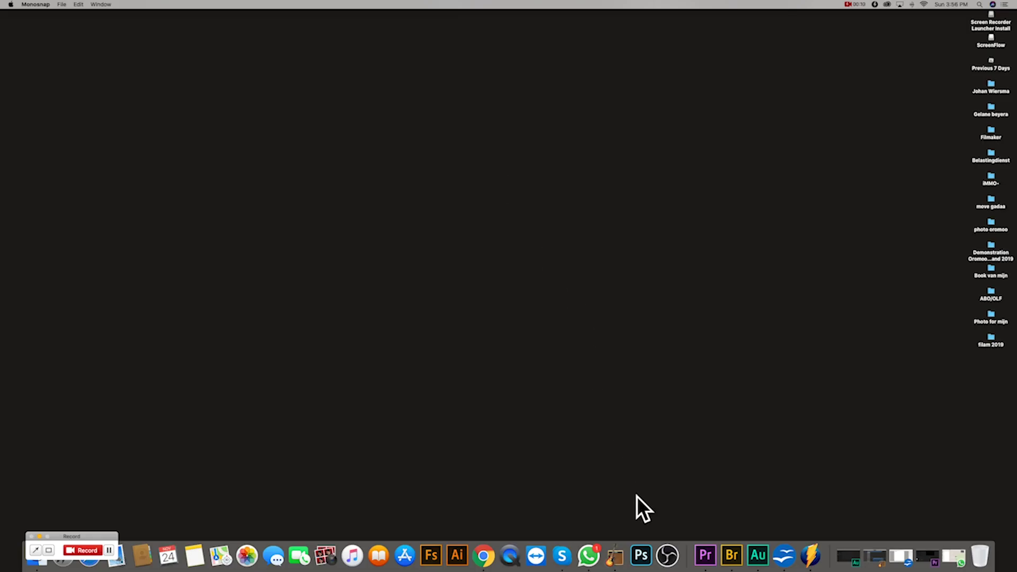
Launch Photoshop and open the New Document dialog on its Web presets.
left_click(641, 555)
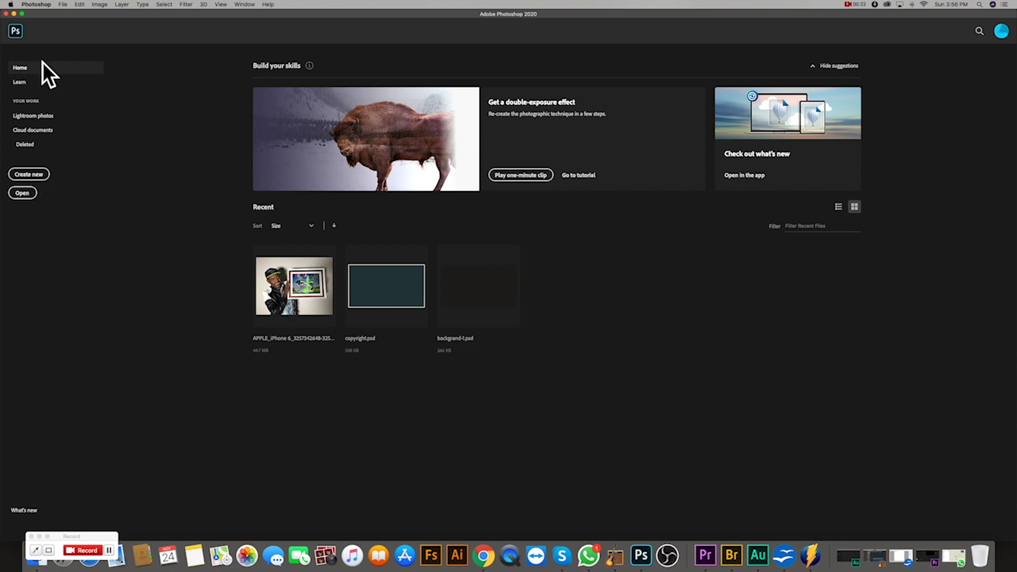
left_click(63, 5)
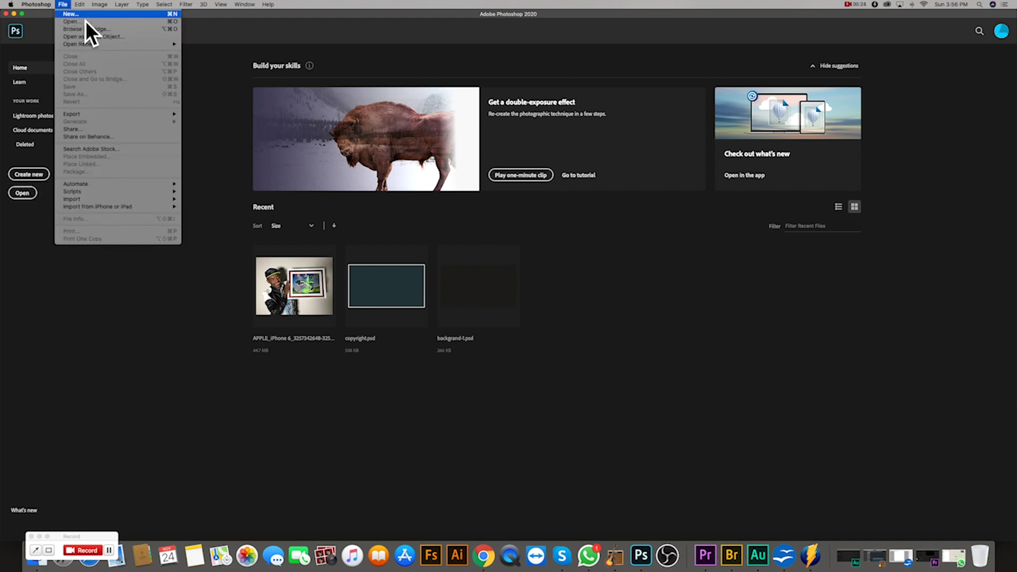
left_click(109, 20)
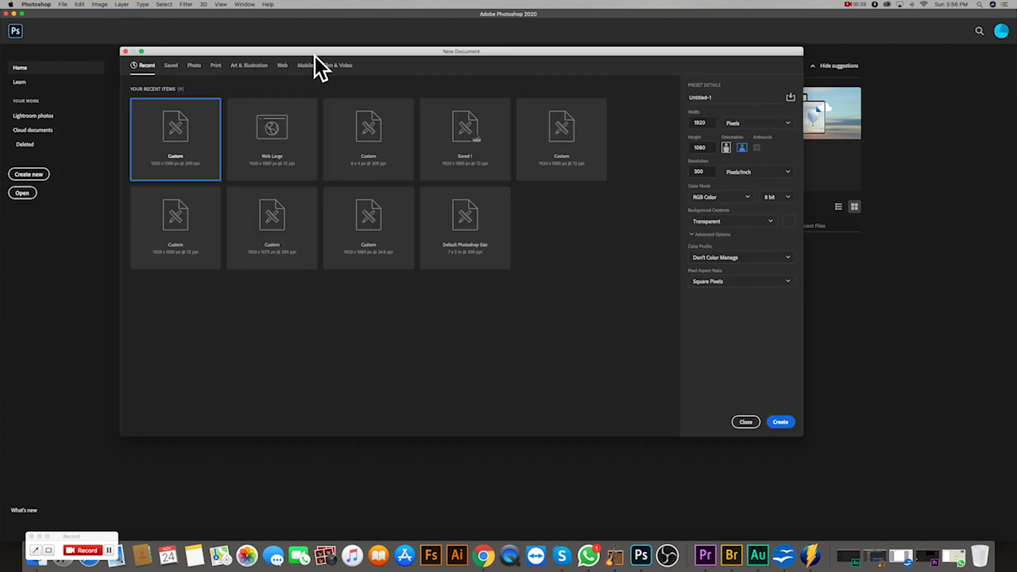
left_click_drag(312, 50, 331, 78)
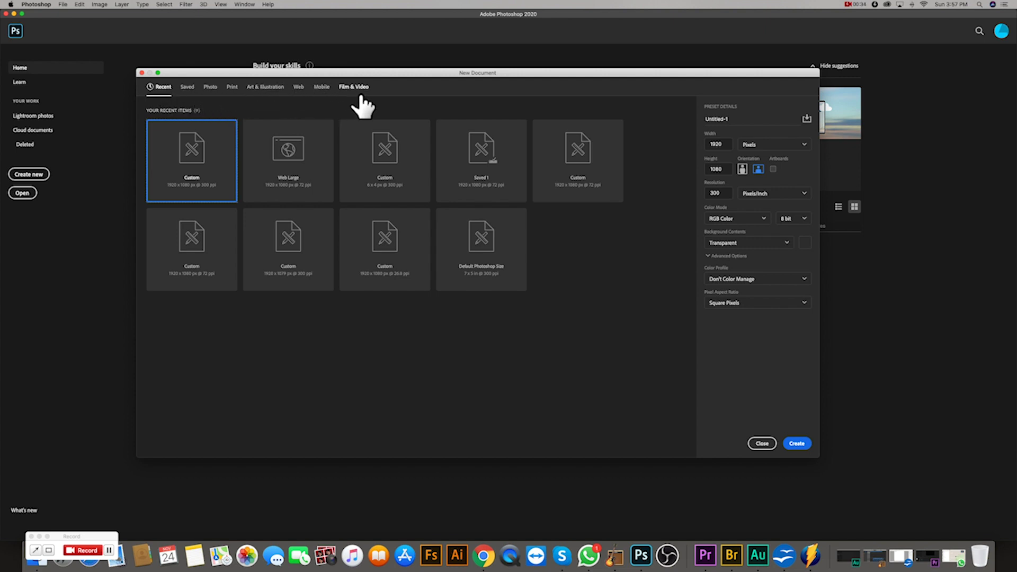
left_click(299, 87)
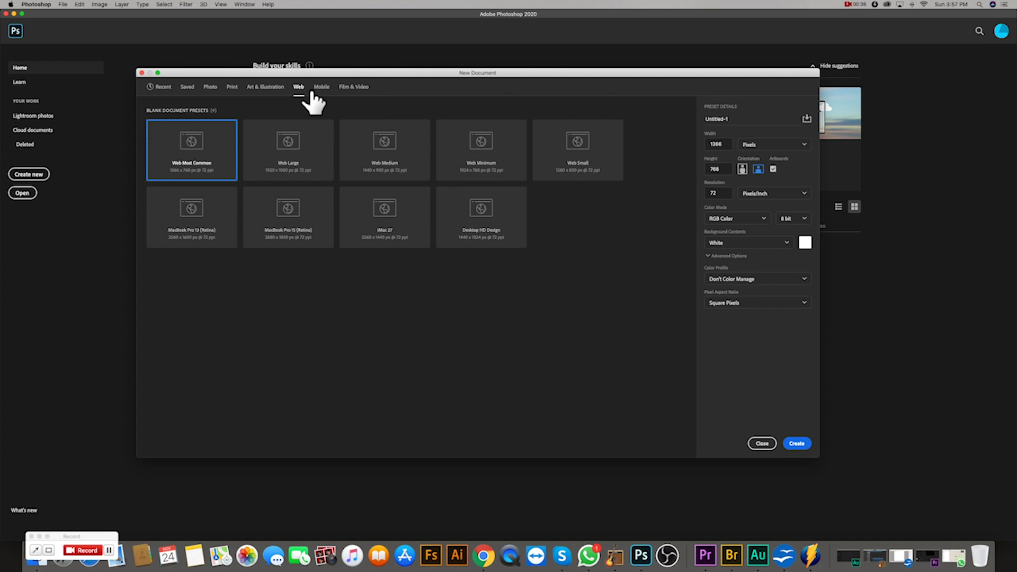
Pick the Web Large 1920 × 1080 preset and clear the placeholder document name.
left_click(303, 164)
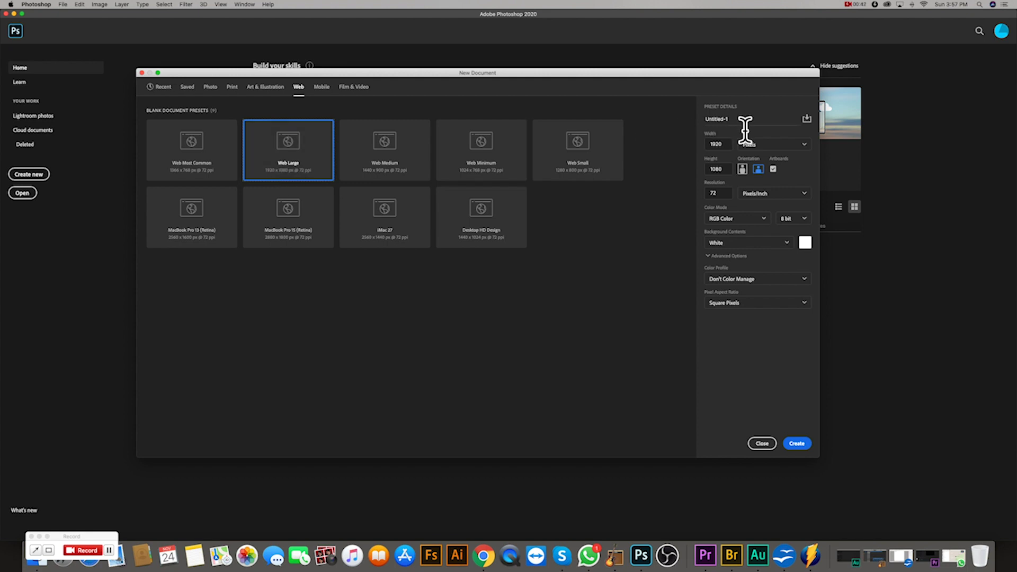
double_click(718, 118)
key("BackSpace")
left_click(715, 147)
left_click_drag(725, 171, 710, 175)
type("300")
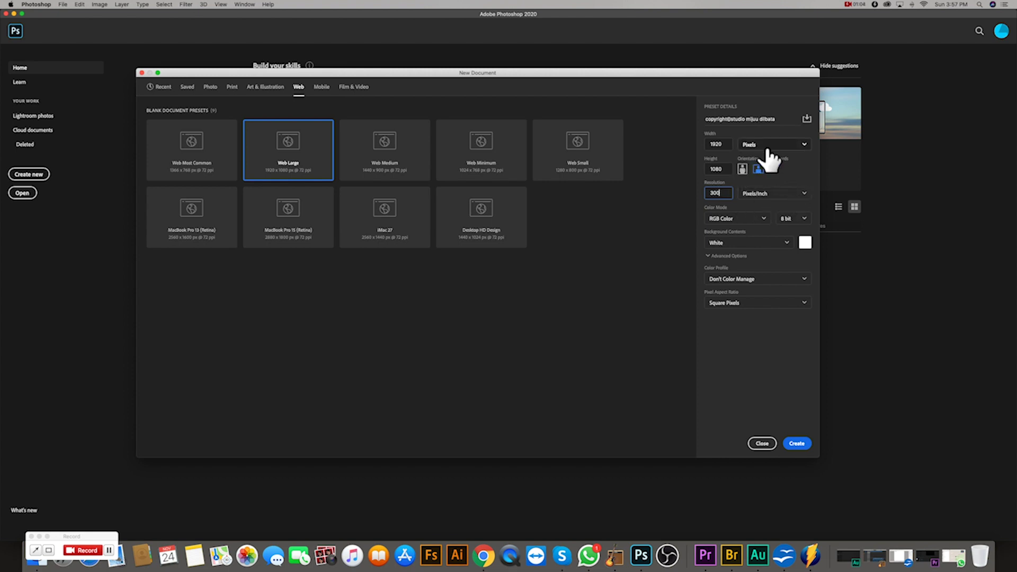
Leave artboards off, set Background Contents to Transparent, and create the document.
left_click(773, 168)
left_click(778, 175)
left_click(759, 243)
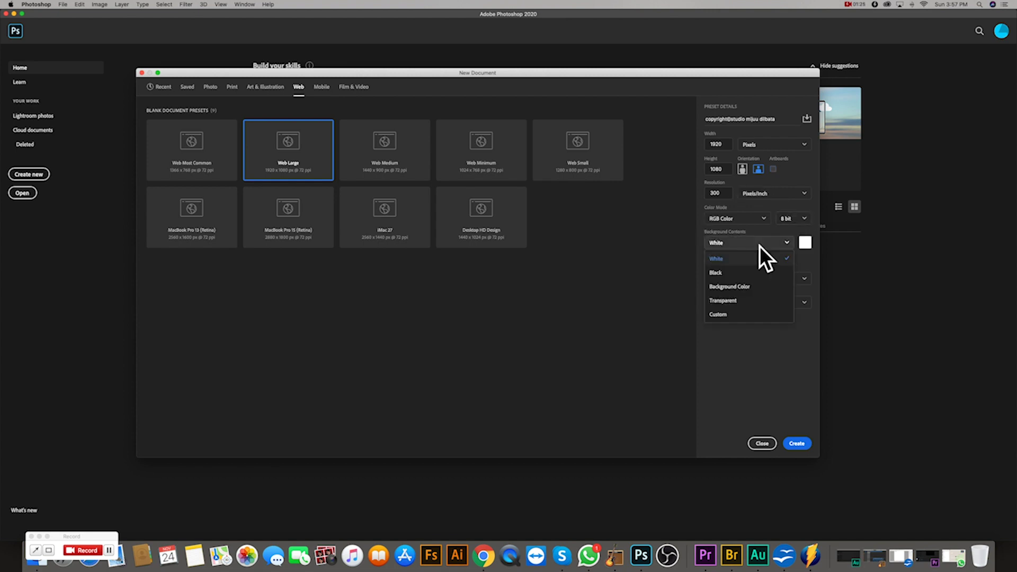
left_click(749, 303)
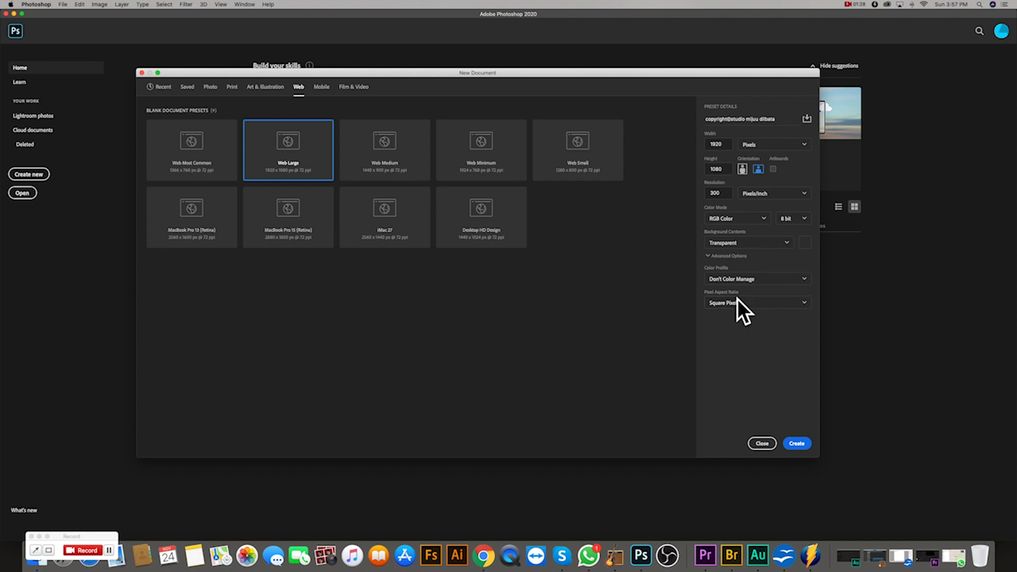
left_click(810, 445)
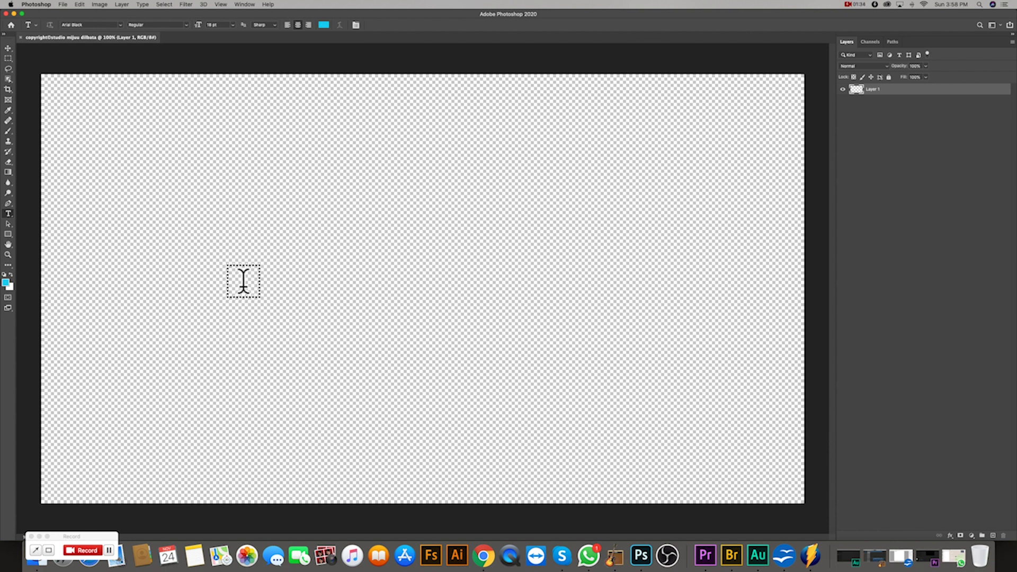
Add a 16 pt text box and paste the copyright line over the placeholder text.
left_click(231, 25)
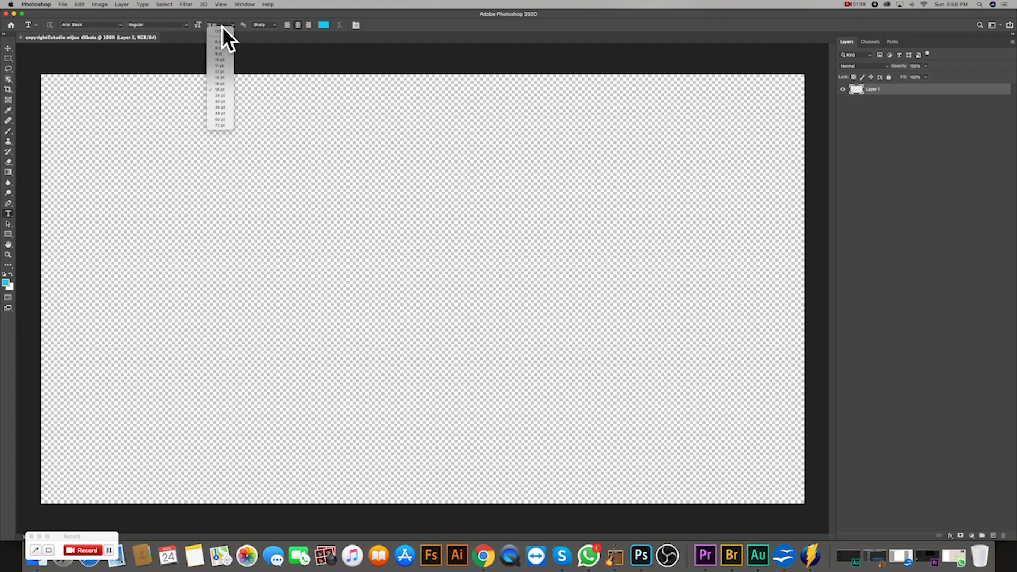
left_click(227, 85)
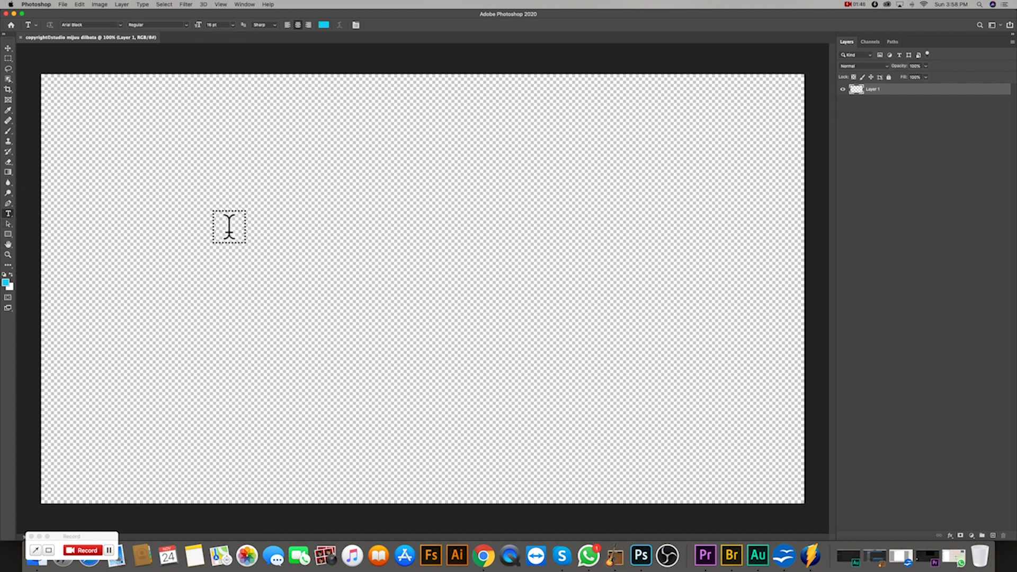
left_click(242, 228)
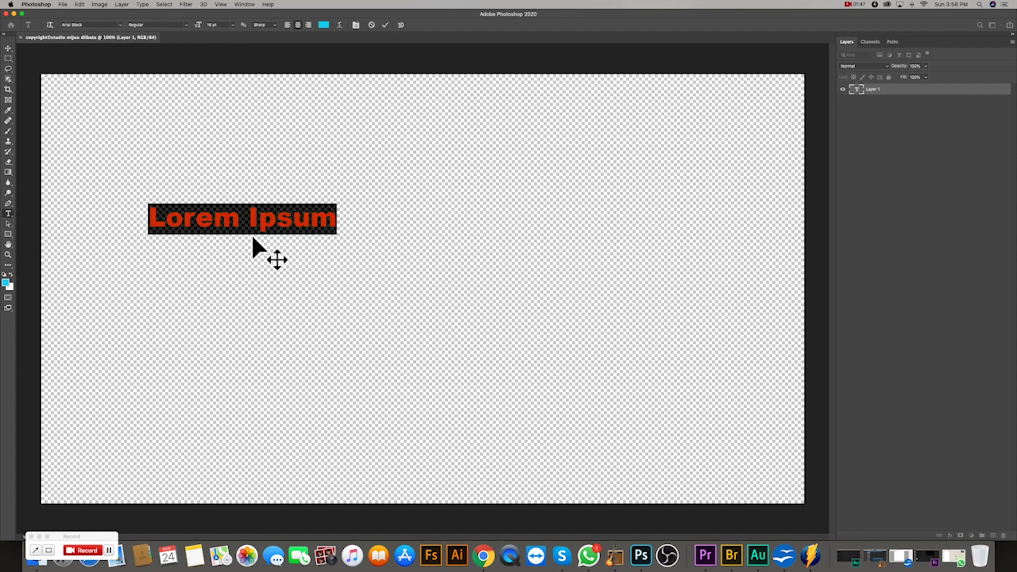
left_click(338, 235)
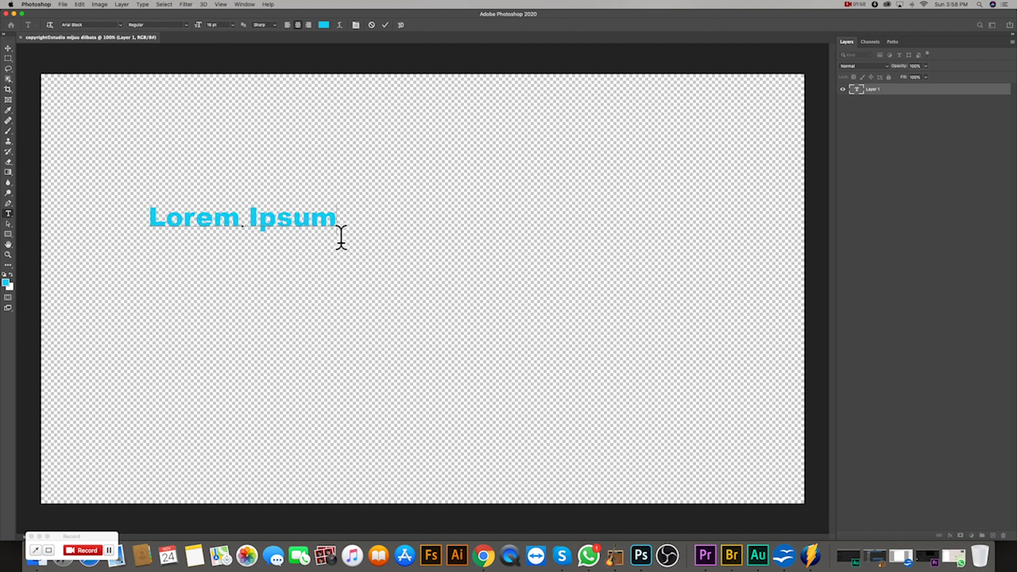
left_click_drag(341, 237, 149, 225)
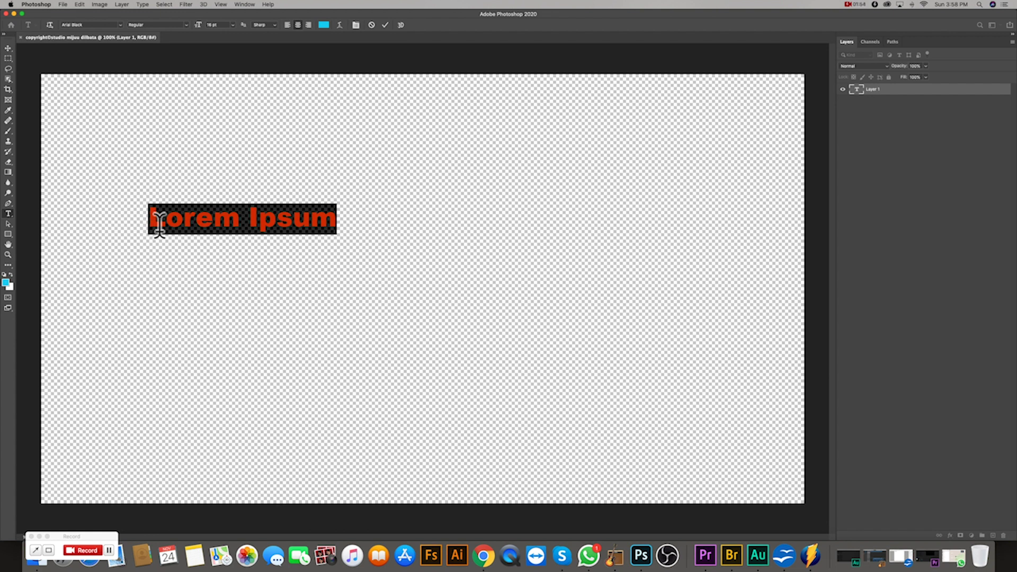
key("super+v")
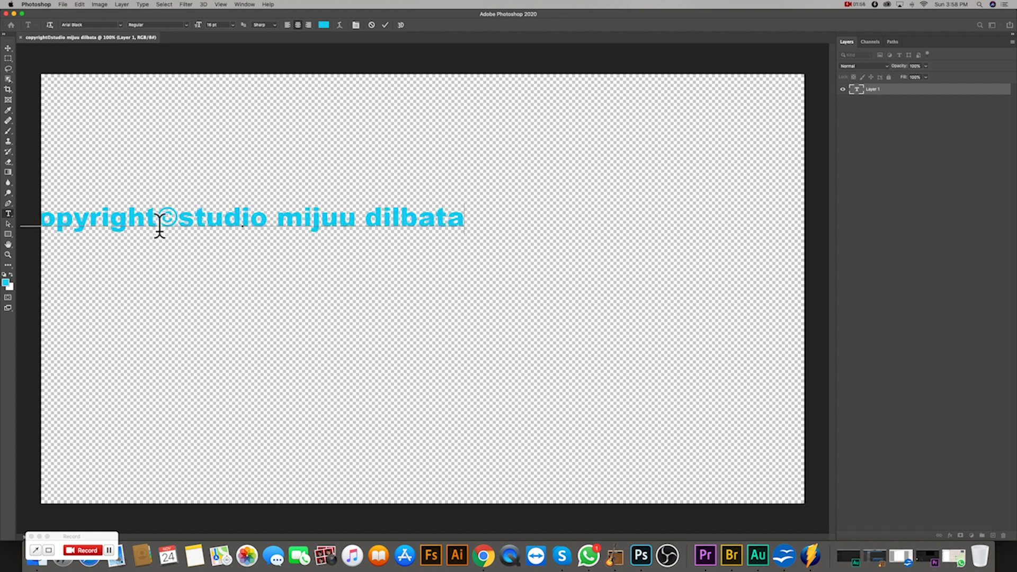
Commit the text, nudge it up and right, then reselect the line for editing.
left_click(12, 51)
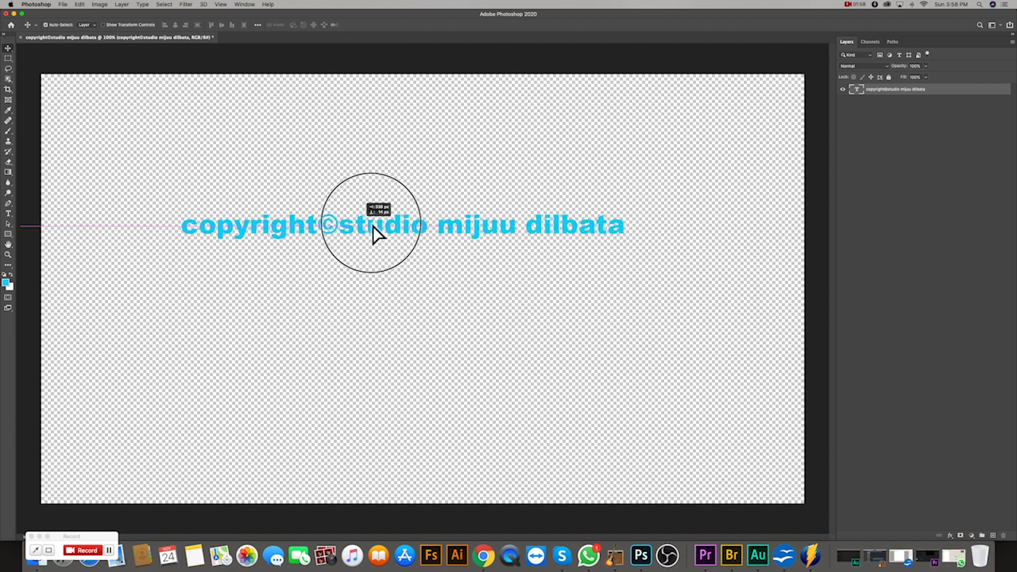
left_click_drag(375, 232, 380, 230)
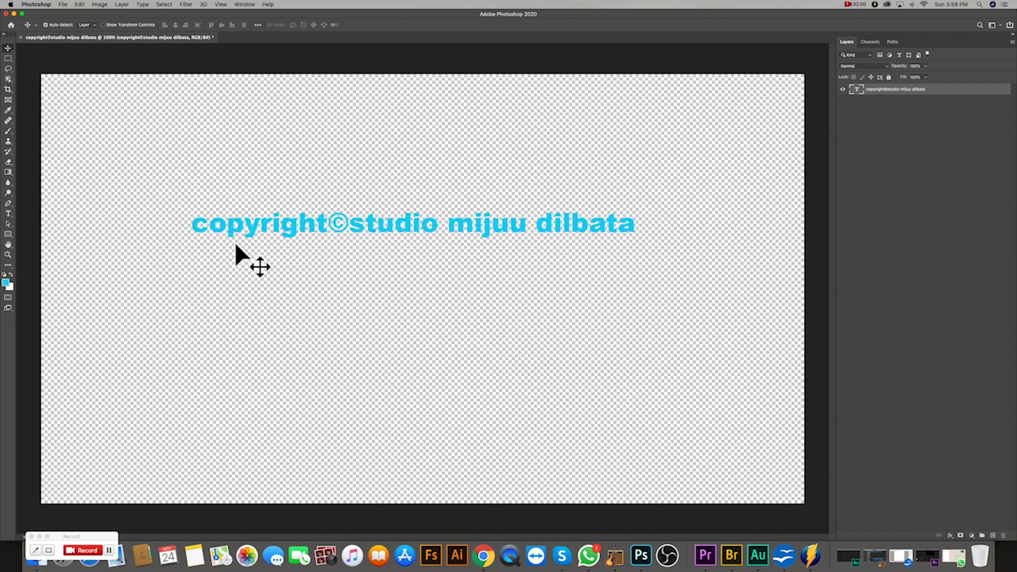
left_click(14, 215)
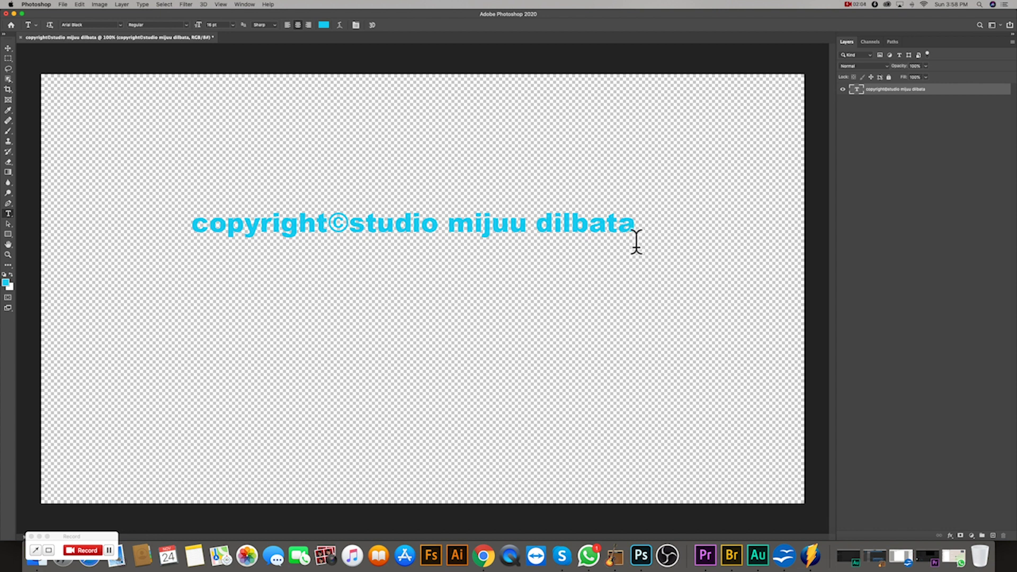
left_click_drag(635, 241, 189, 244)
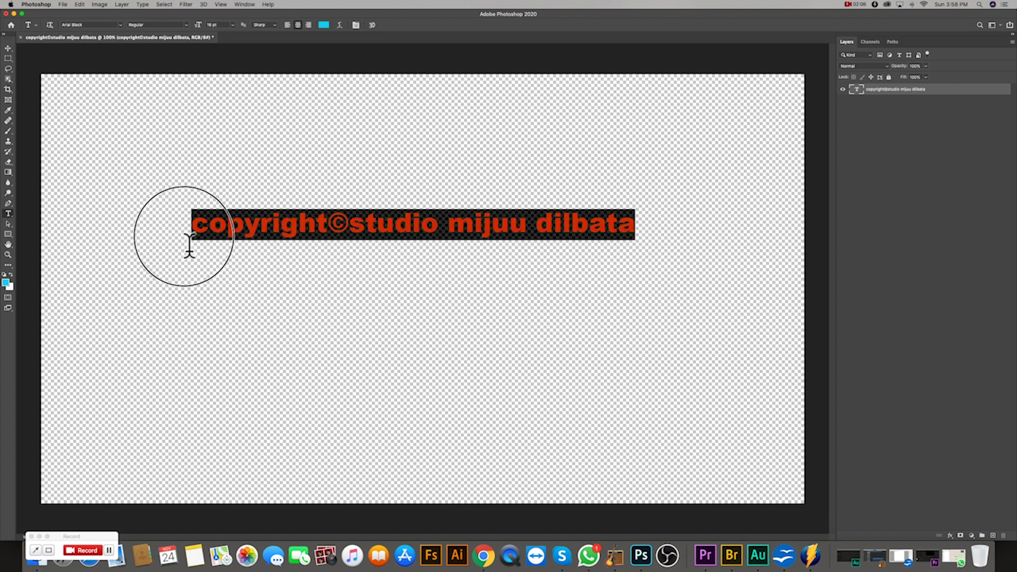
left_click(605, 237)
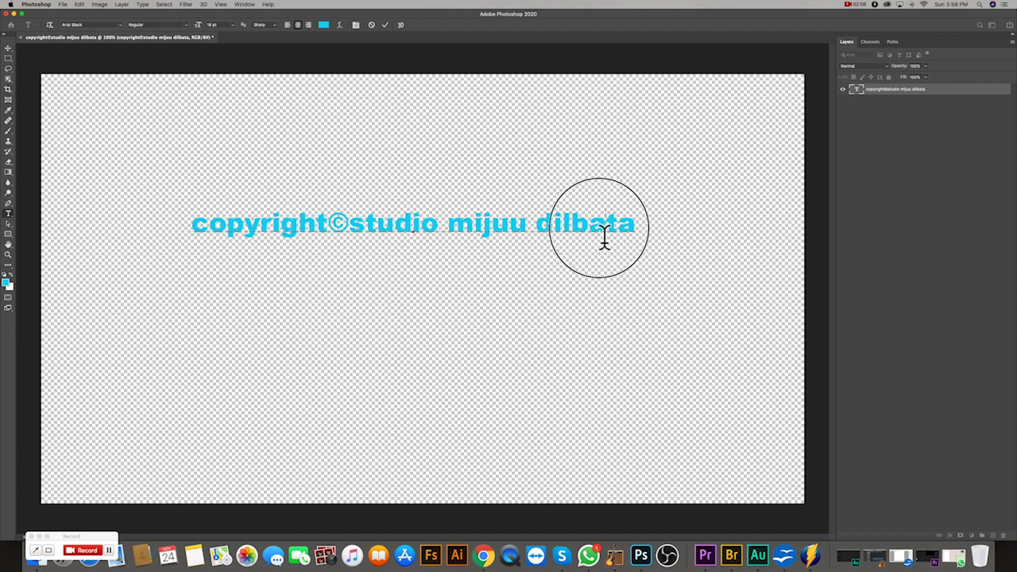
left_click(641, 242)
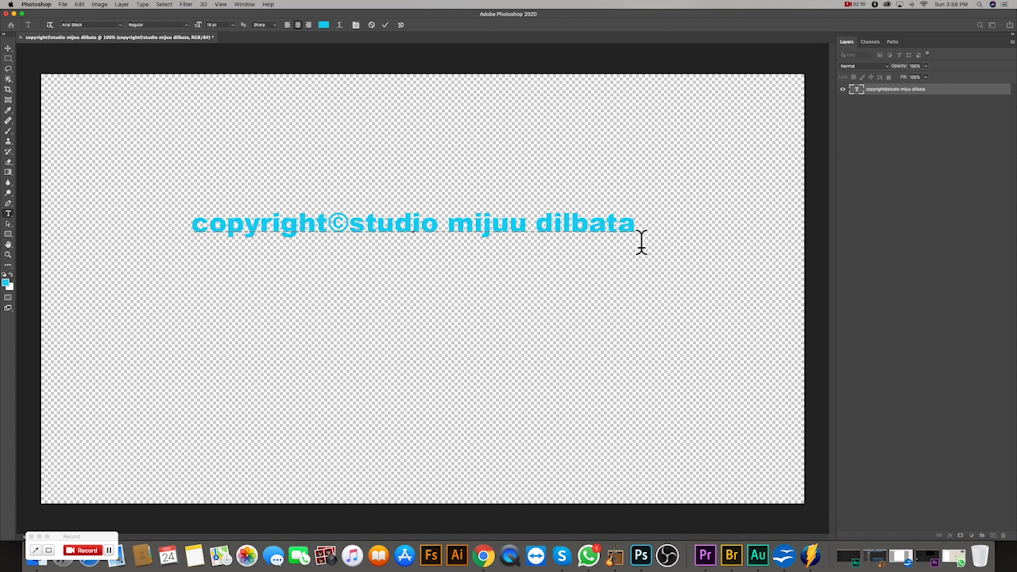
Select all the copyright text and recolour it near-black.
key("super+a")
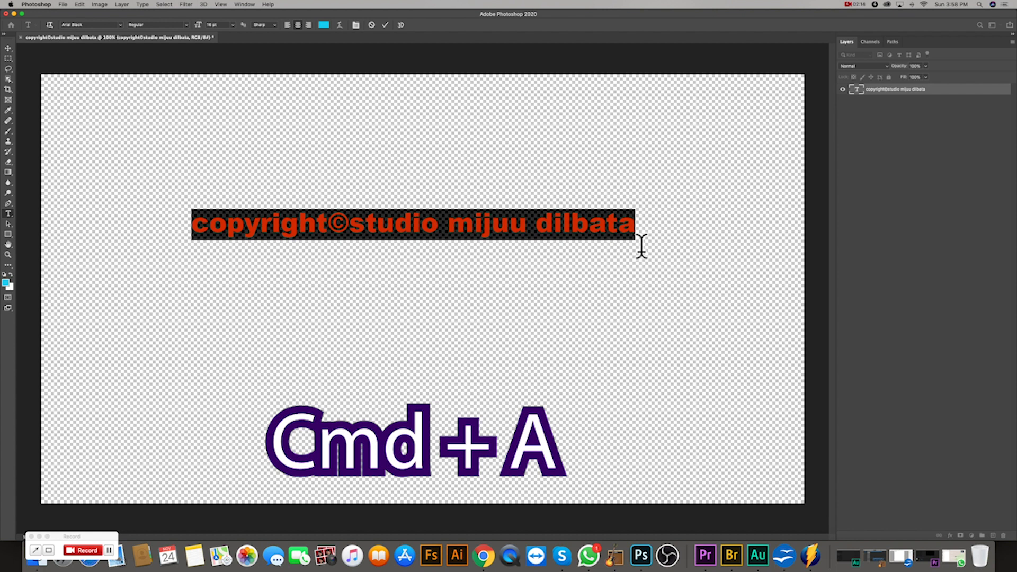
left_click(14, 281)
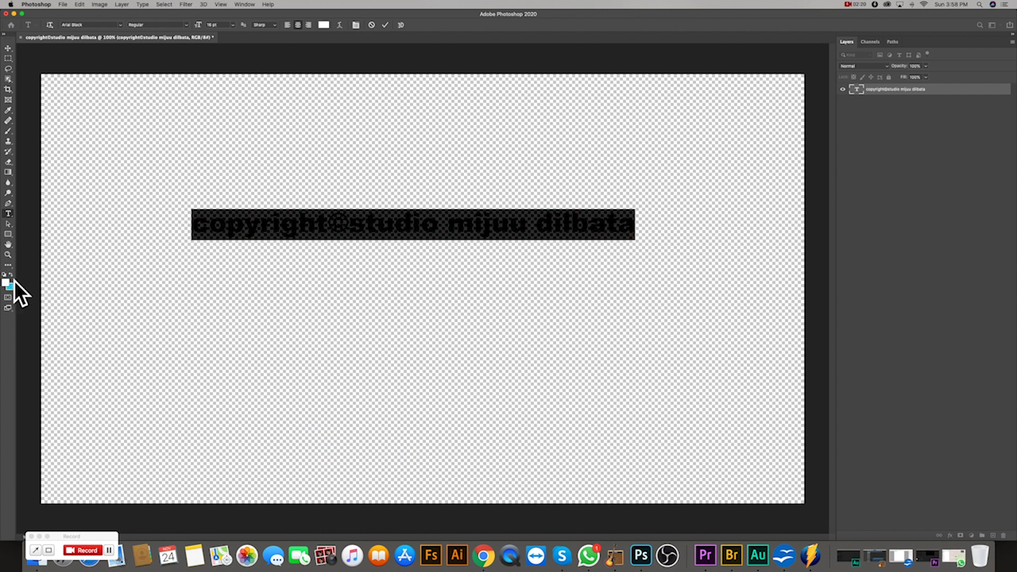
left_click(15, 279)
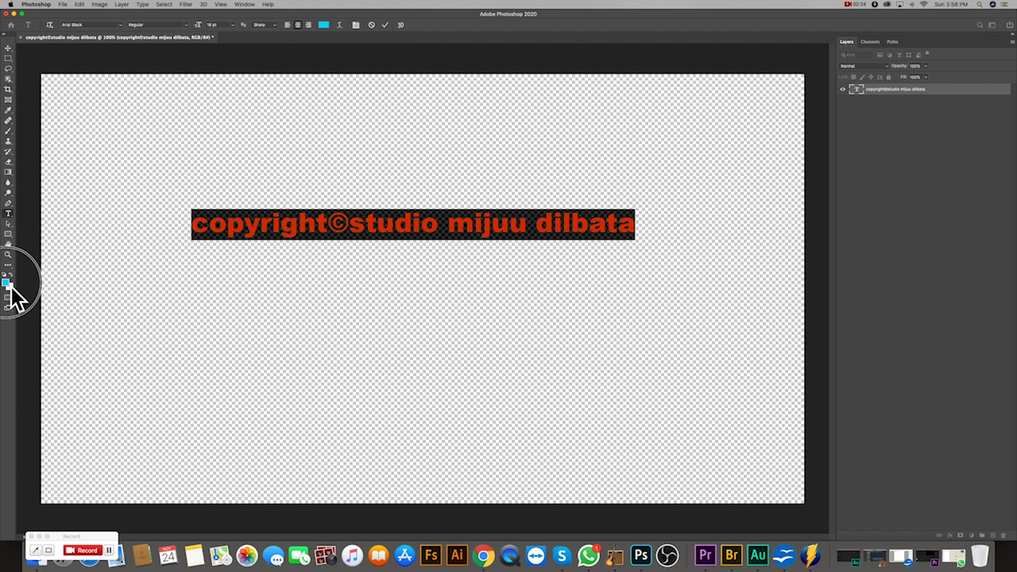
left_click(8, 283)
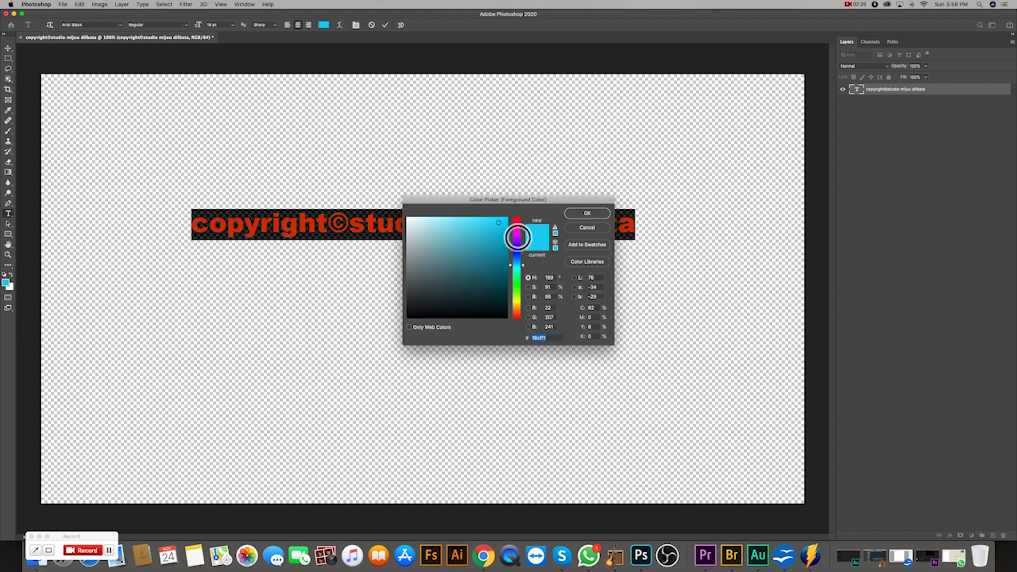
left_click(518, 219)
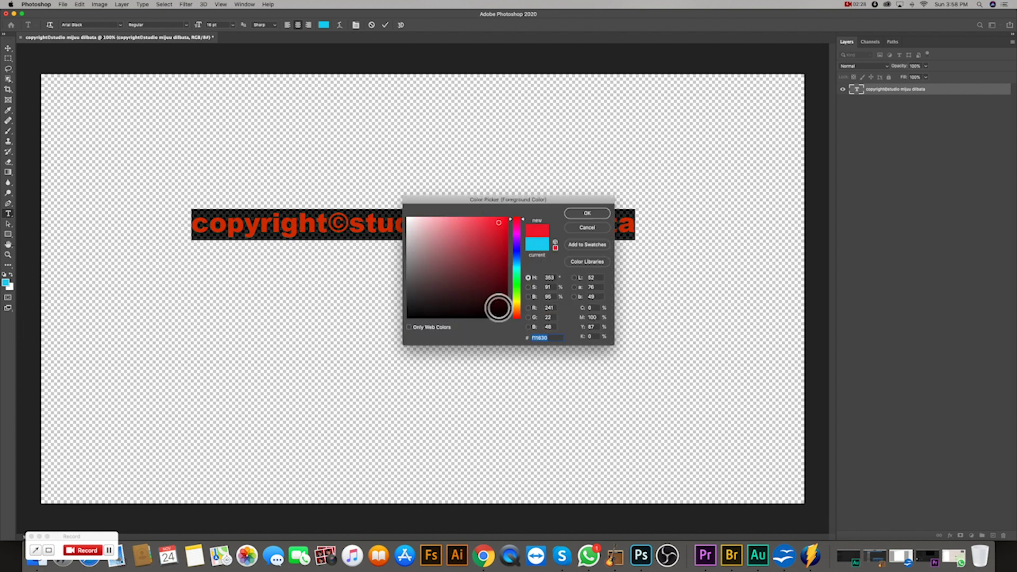
left_click(417, 317)
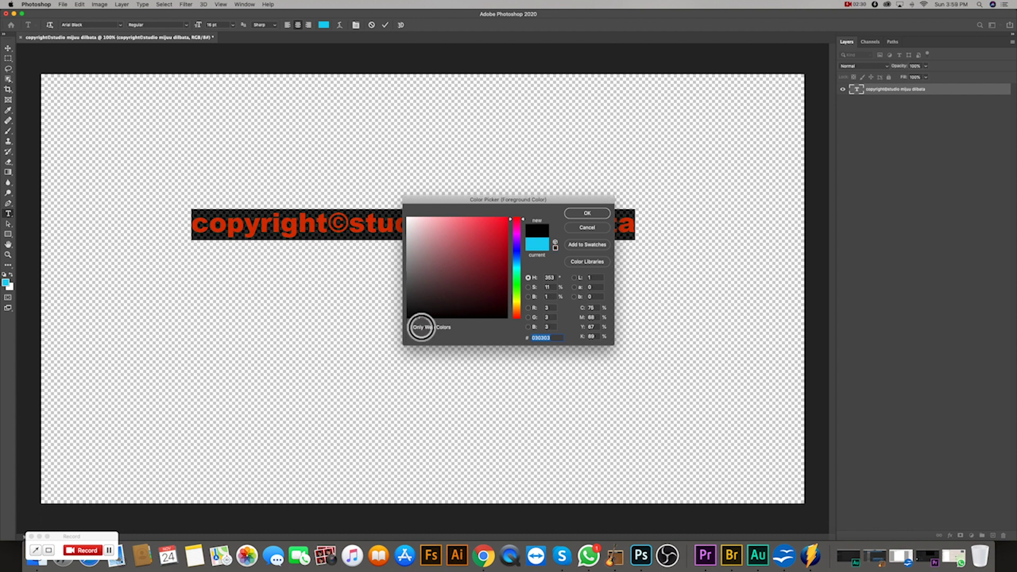
left_click(586, 216)
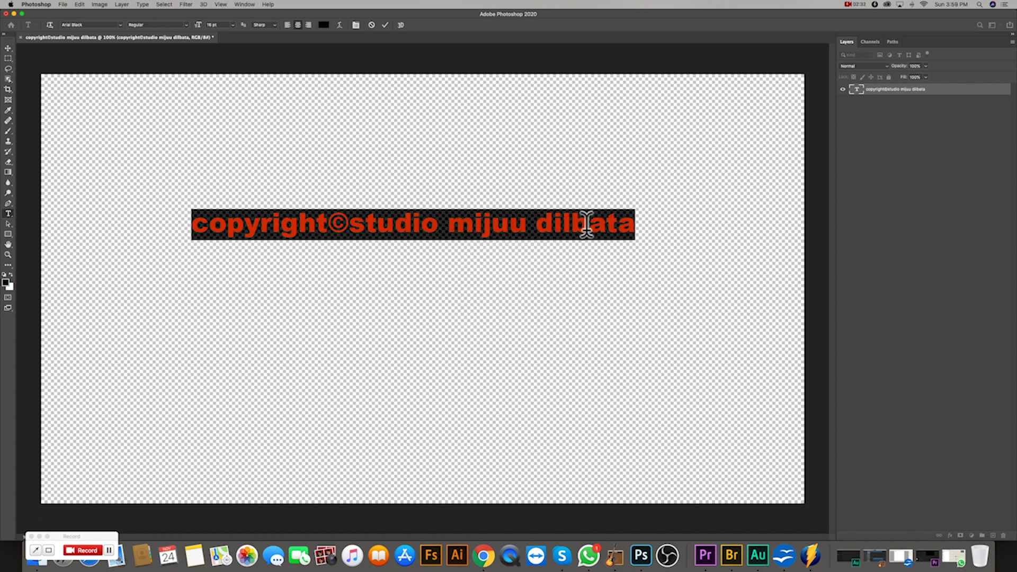
left_click(488, 228)
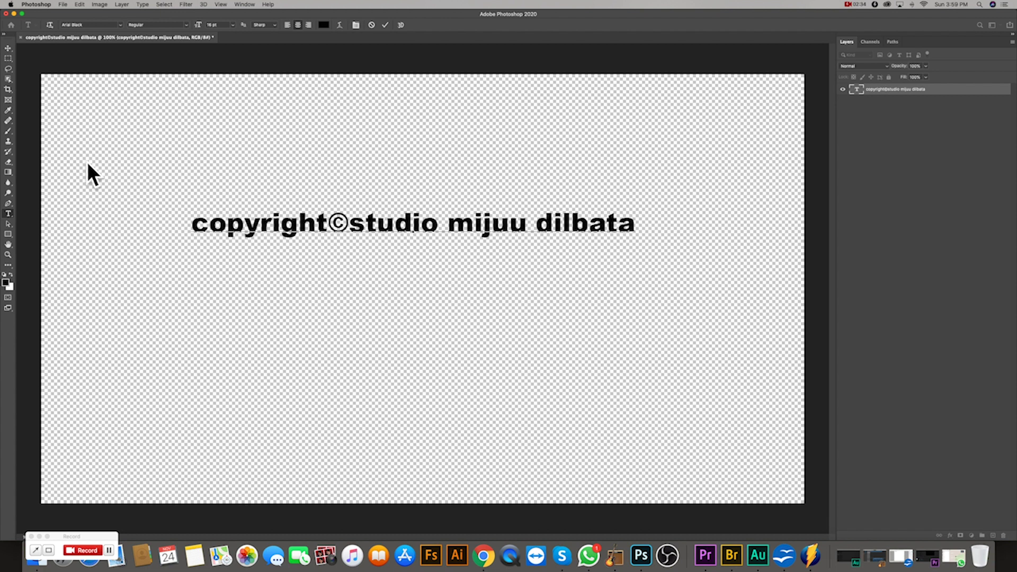
left_click(11, 53)
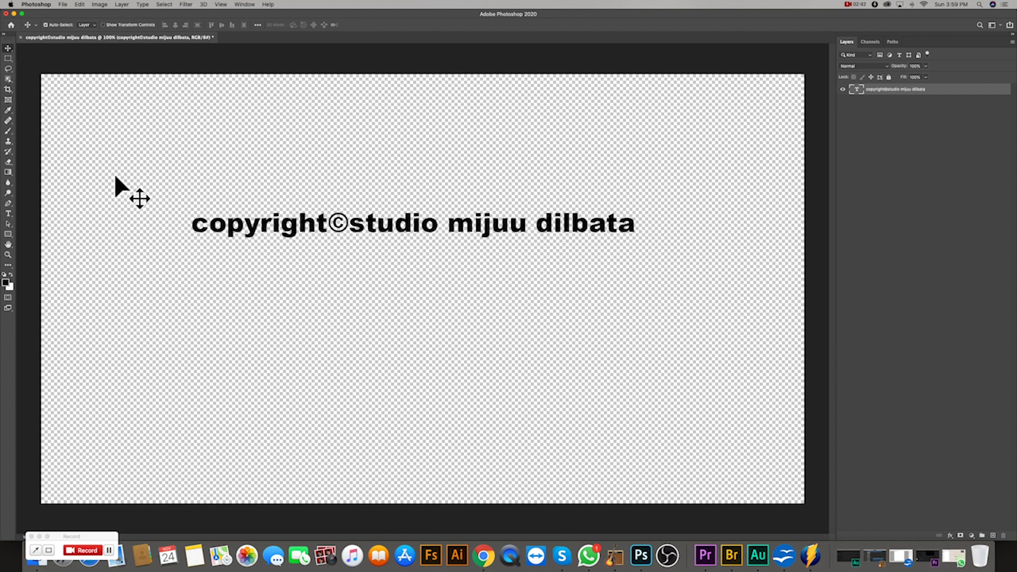
Reselect the whole copyright line and change its colour to bright green.
left_click(8, 214)
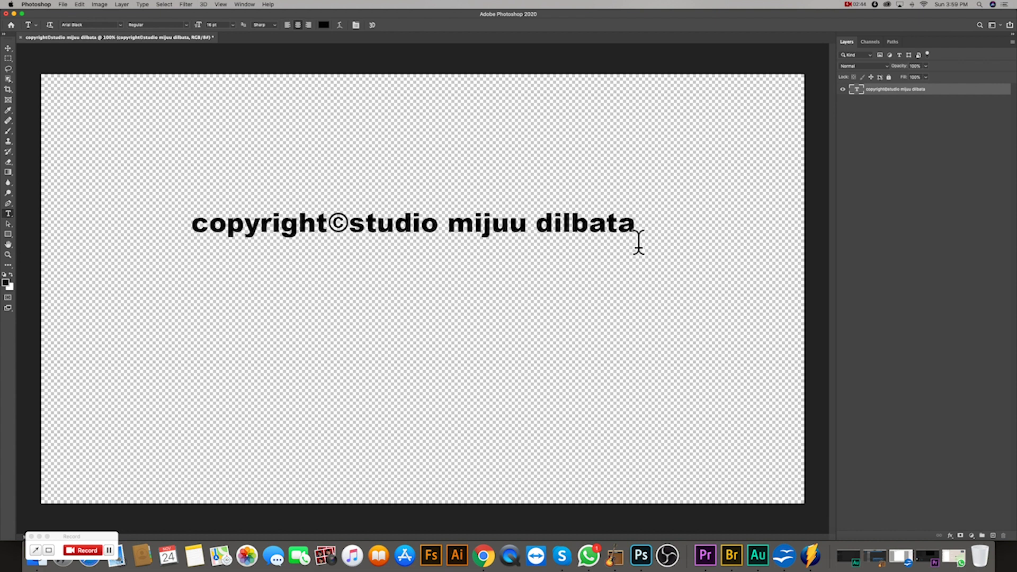
mouse_move(638, 233)
left_mouse_down()
mouse_move(450, 238)
mouse_move(46, 211)
left_mouse_up()
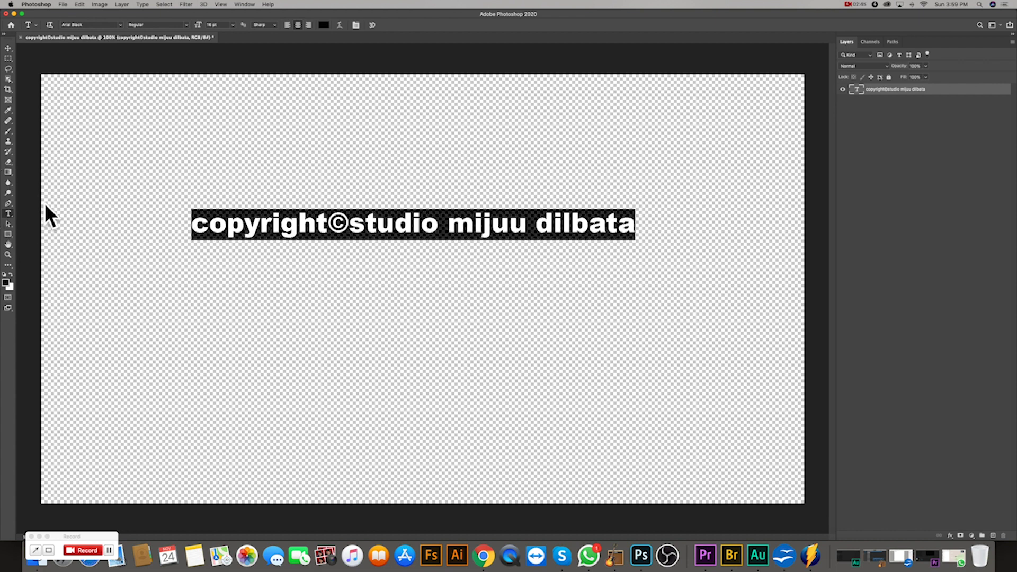
left_click(8, 284)
left_click(521, 283)
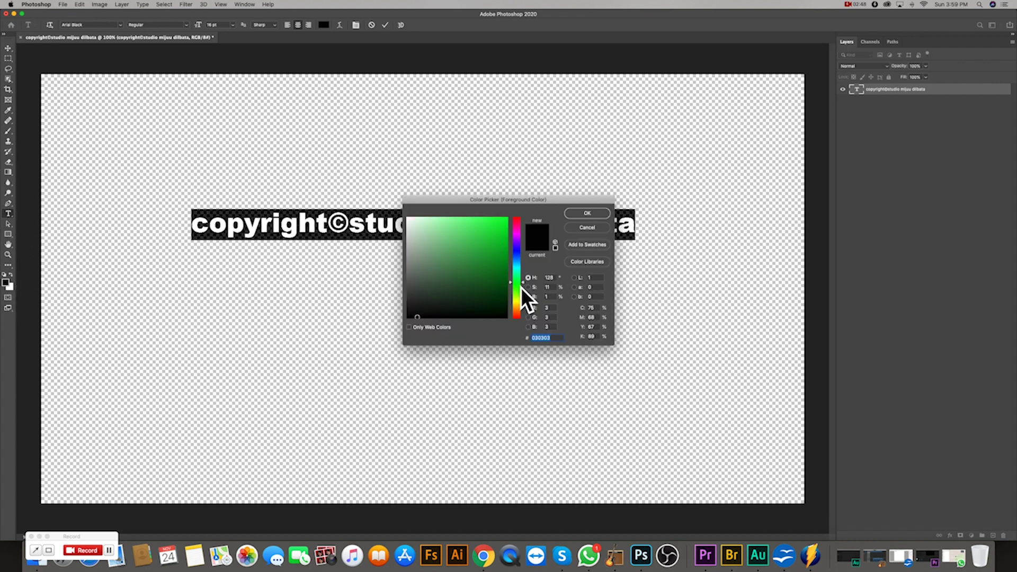
left_click(506, 218)
left_click(579, 216)
left_click(494, 233)
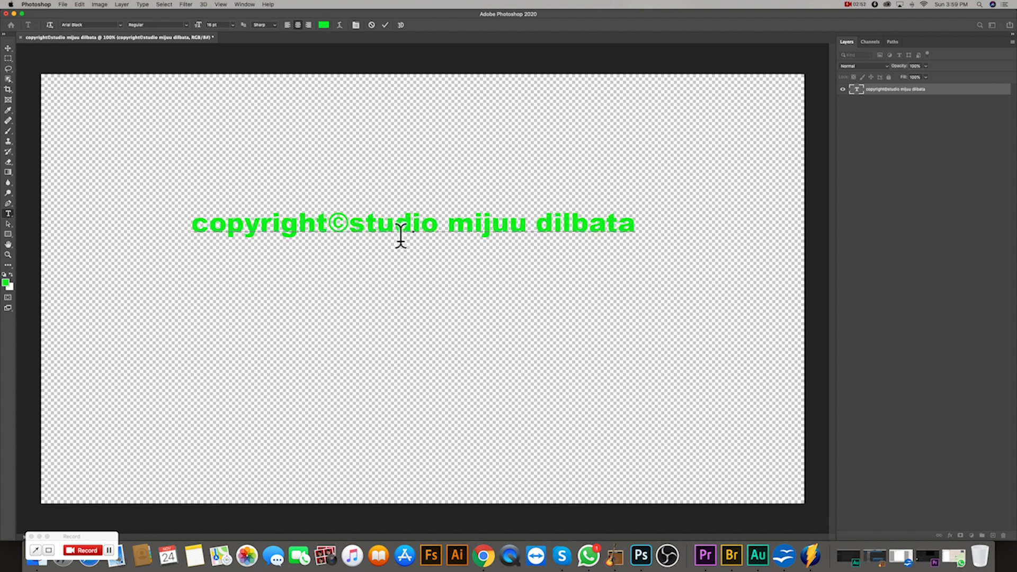
left_click(14, 52)
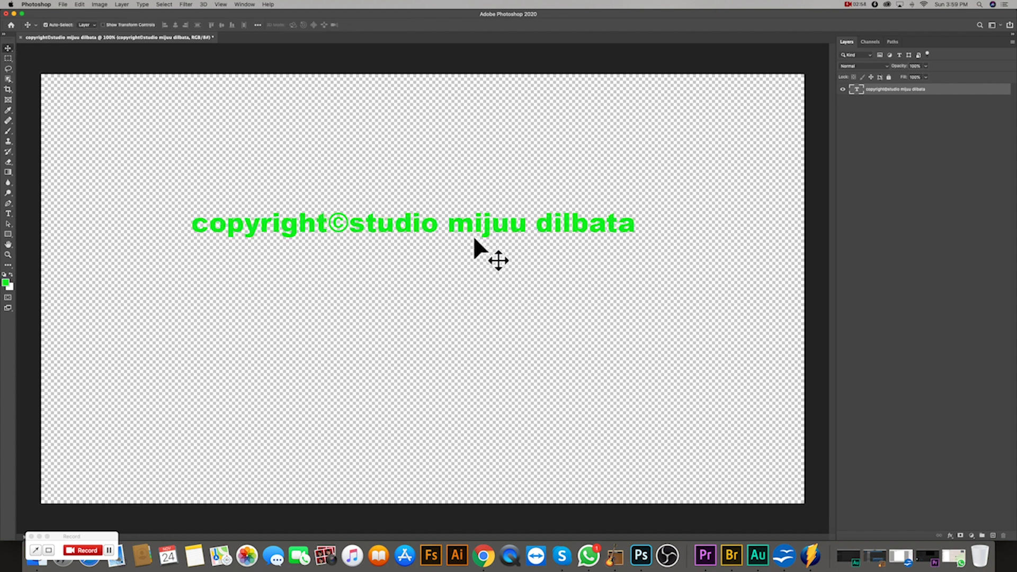
Free-transform the text: rotate it to about 45°, reposition it, and shrink it to roughly 80%.
key("super+t")
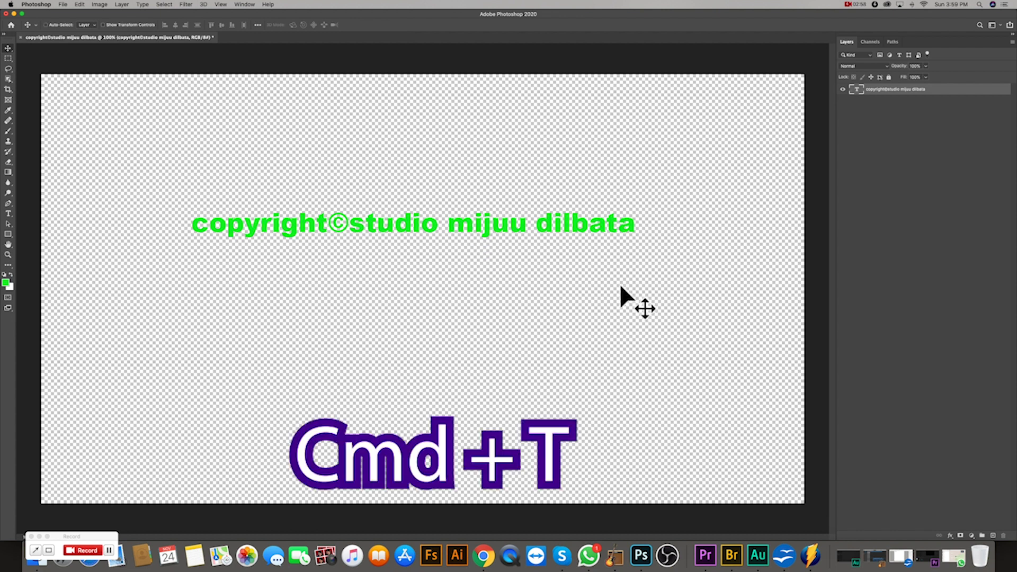
key("super+t")
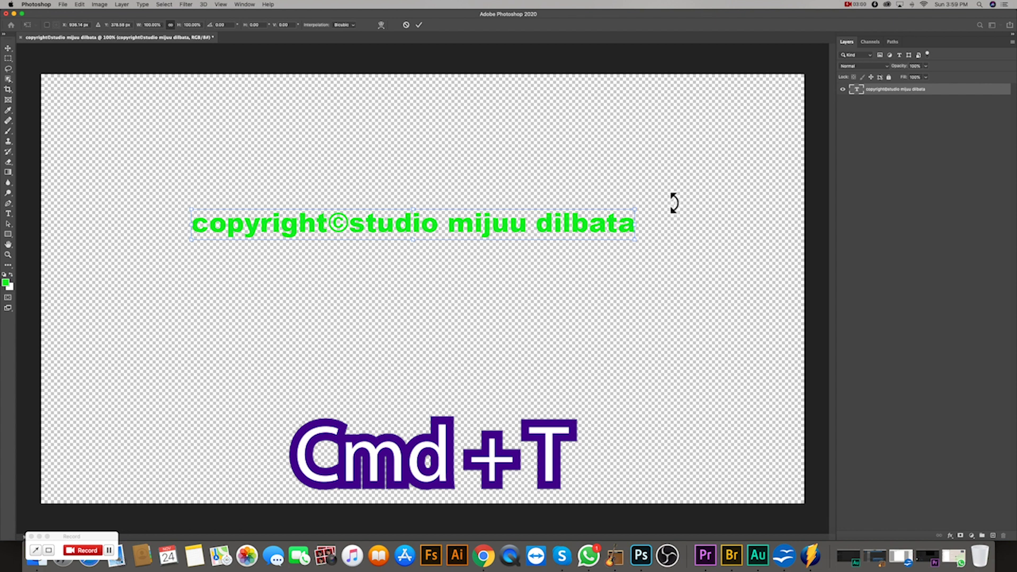
mouse_move(674, 204)
left_mouse_down()
mouse_move(621, 149)
mouse_move(521, 148)
left_mouse_up()
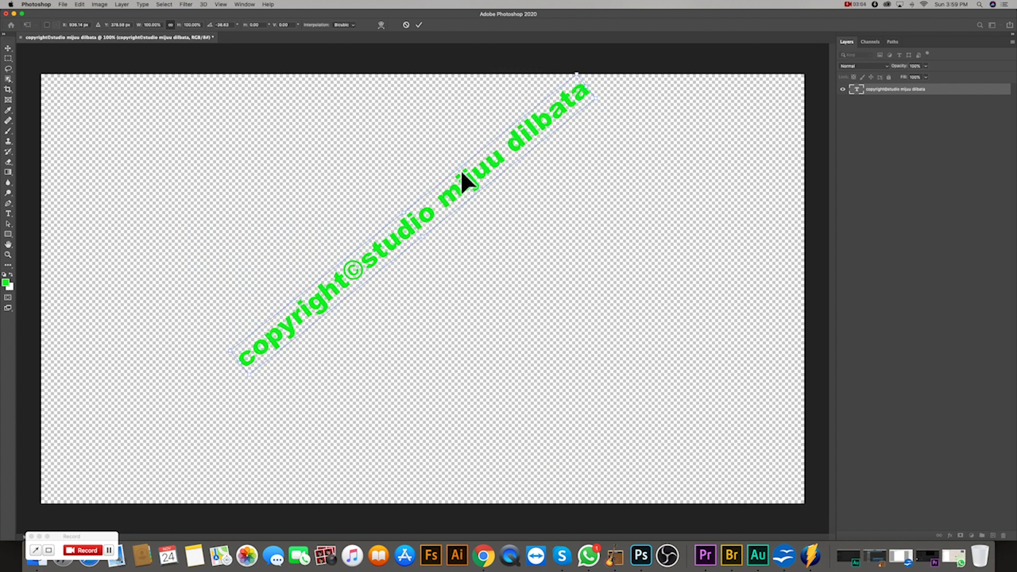
left_click_drag(466, 177, 424, 228)
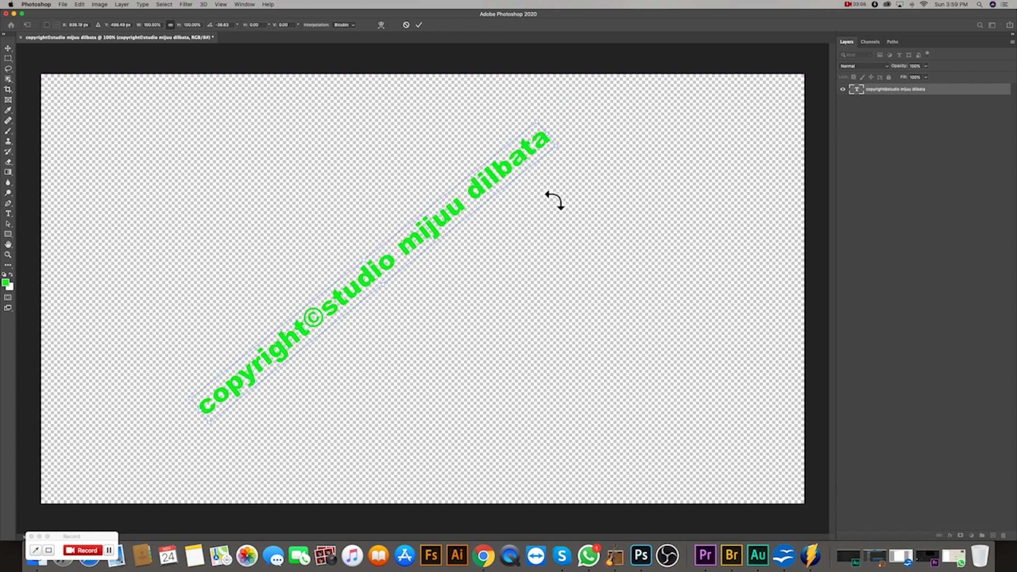
left_click_drag(587, 150, 574, 123)
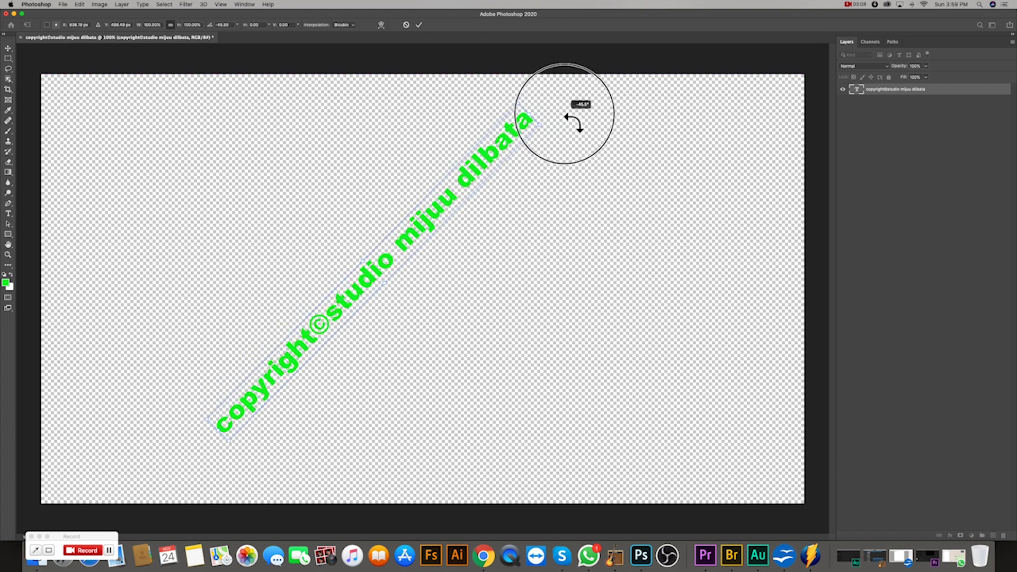
left_click_drag(445, 204, 472, 193)
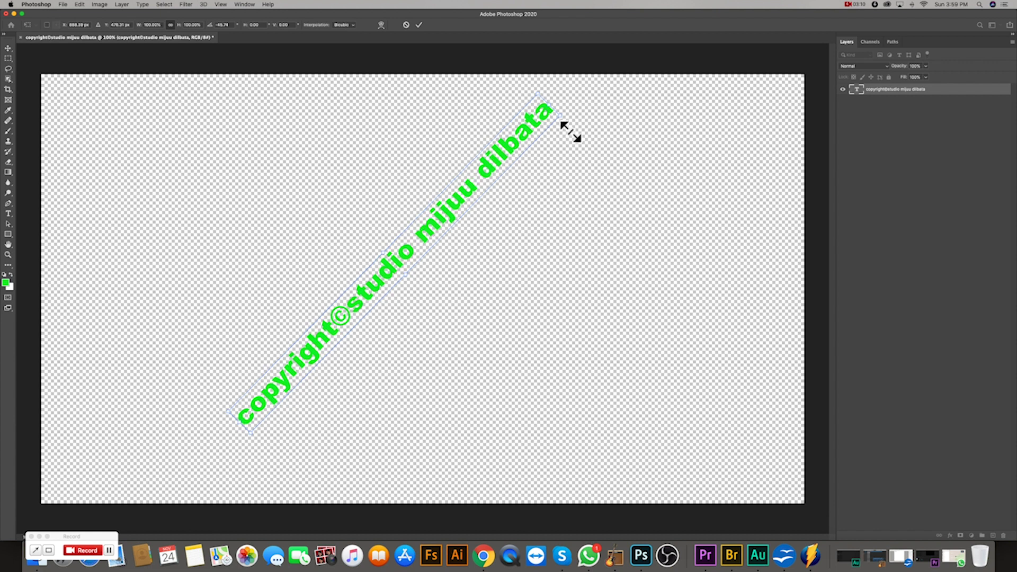
mouse_move(564, 120)
left_mouse_down()
mouse_move(416, 265)
mouse_move(405, 251)
mouse_move(440, 211)
left_mouse_up()
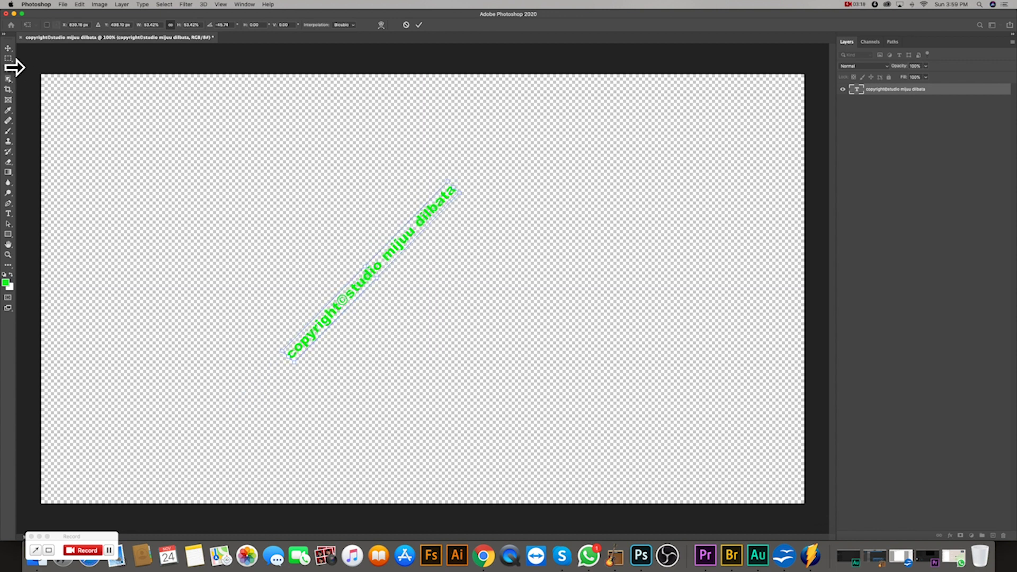
left_click(12, 53)
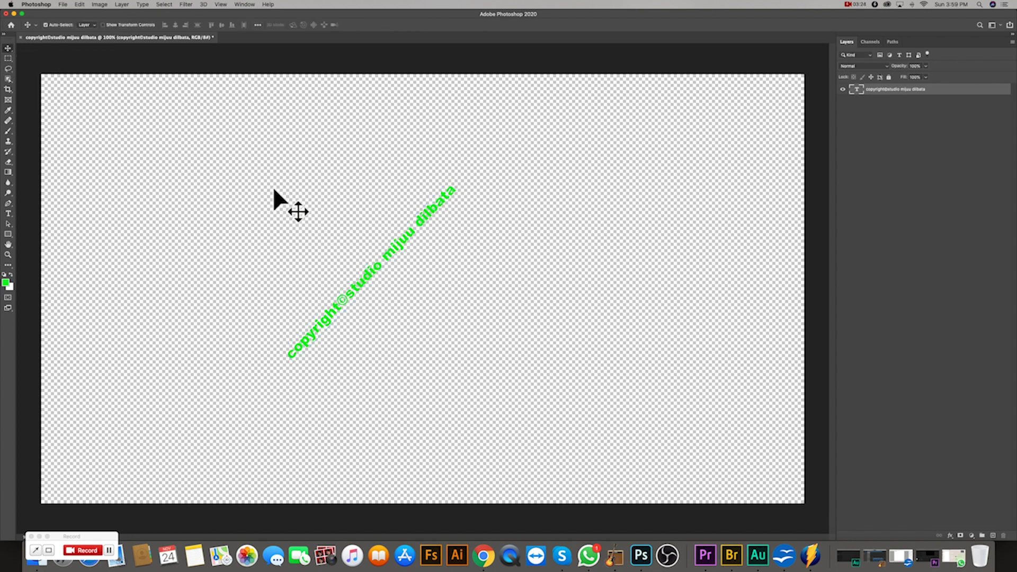
Define a pattern from the diagonal text, trimming its name to 'copyright'.
left_click(81, 5)
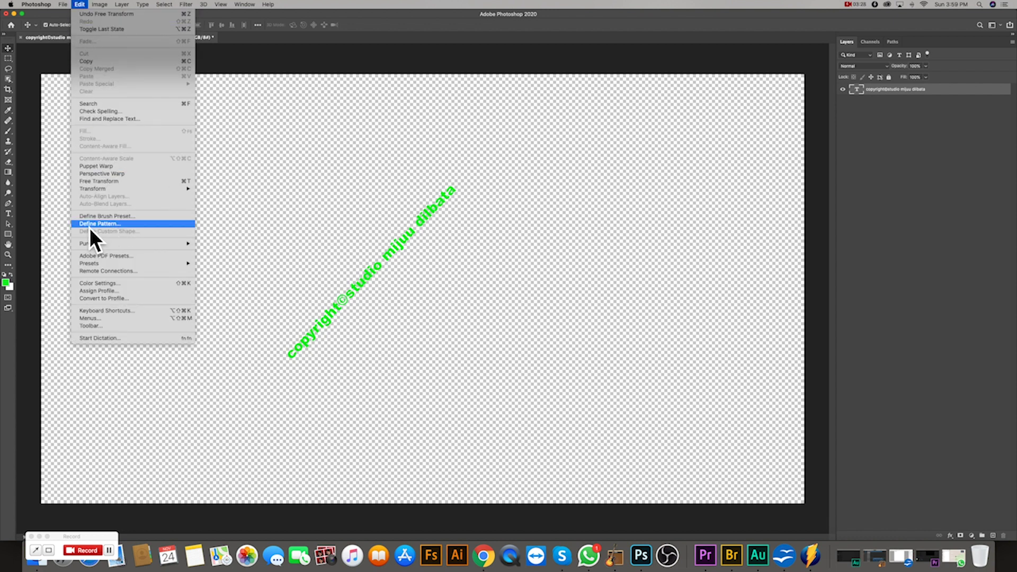
left_click(112, 227)
left_click(555, 279)
left_click_drag(482, 276, 549, 284)
key("BackSpace")
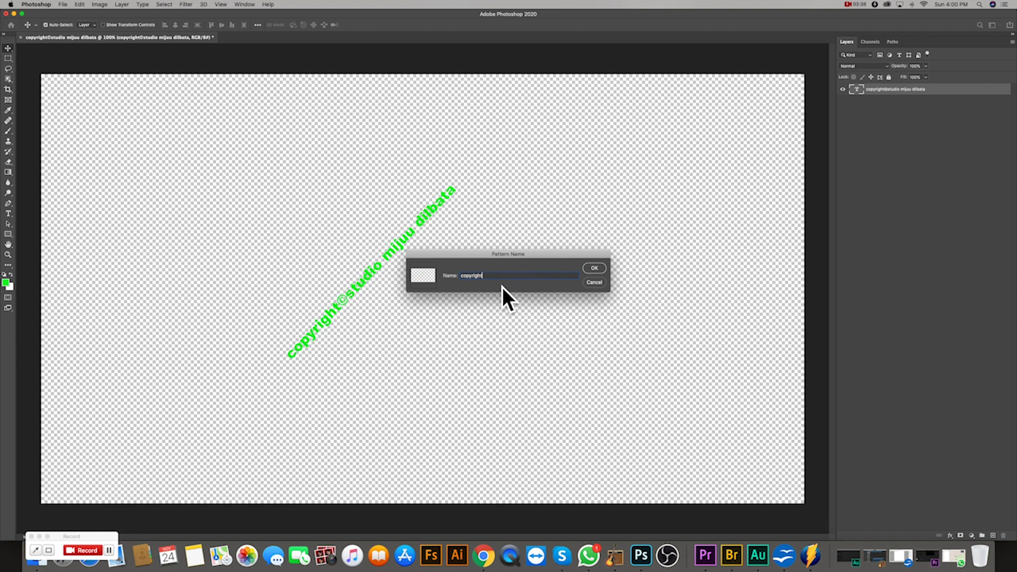
left_click(594, 269)
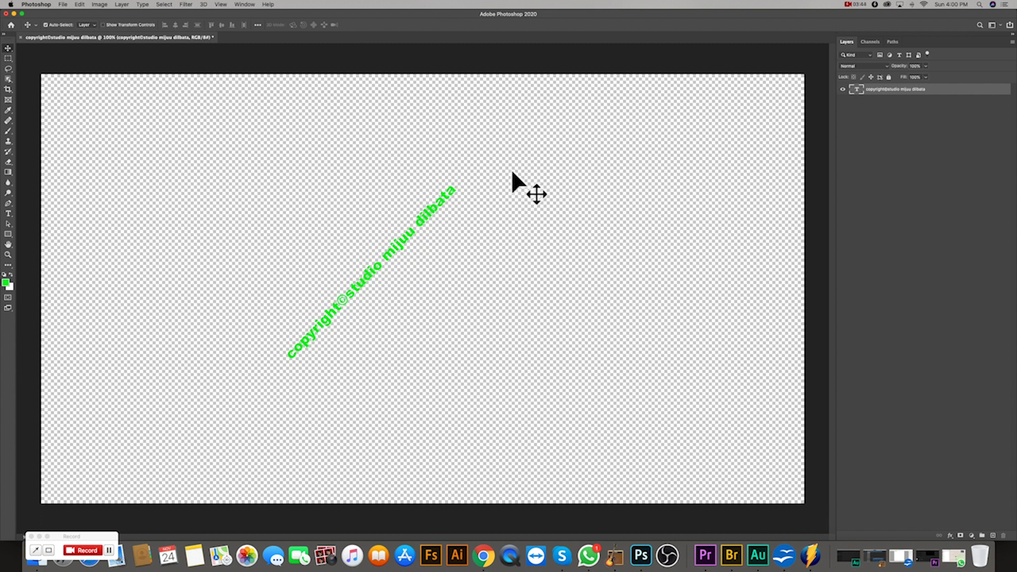
Open logo2020.png from the File > Open dialog.
left_click(63, 4)
left_click(74, 27)
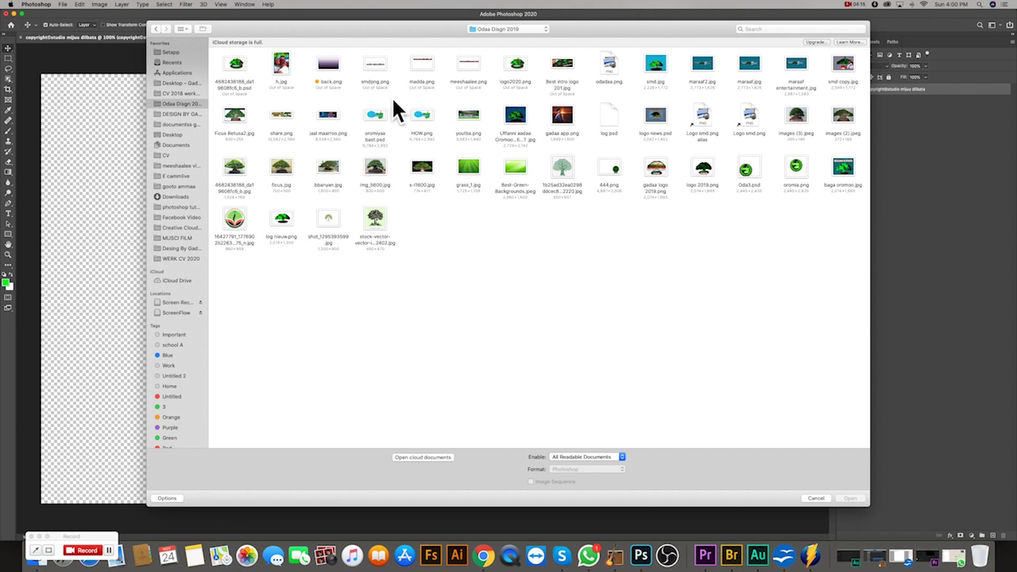
double_click(521, 69)
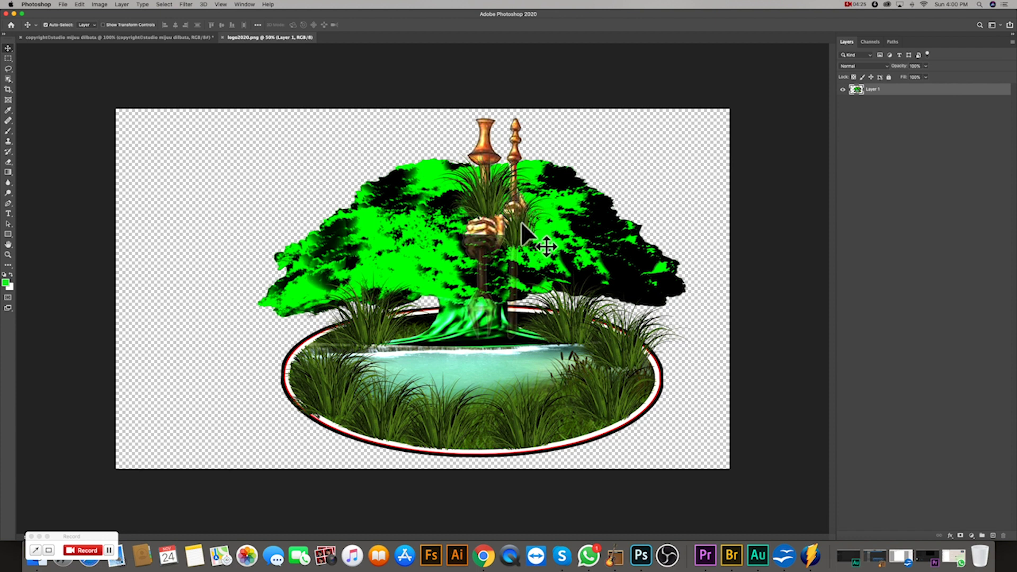
Shift the tree logo a little left and add an empty Layer 2 above it.
left_click_drag(531, 237, 471, 235)
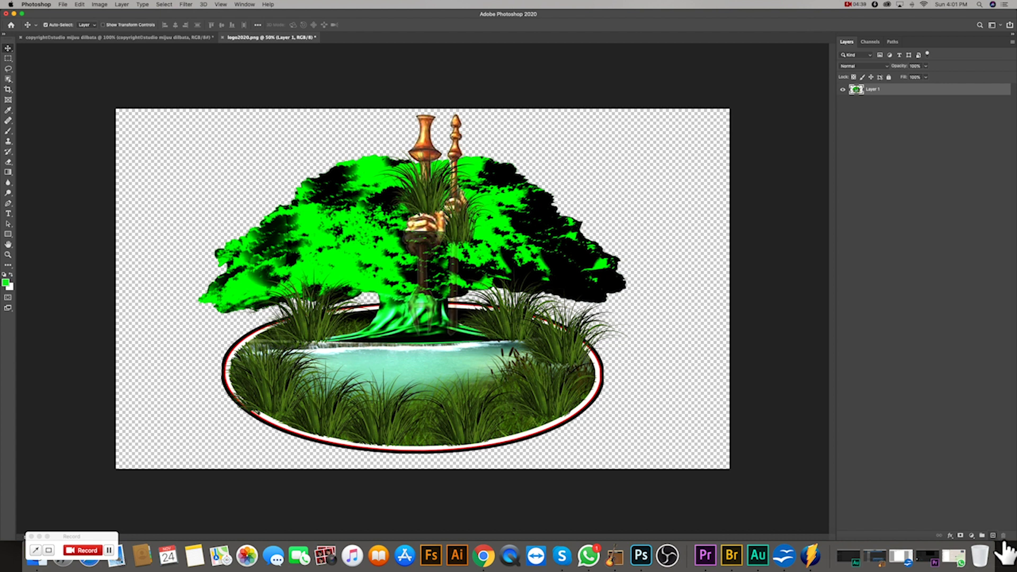
left_click(993, 535)
Fill Layer 2 with the green foreground colour and open its Layer Style dialog.
key("alt+BackSpace")
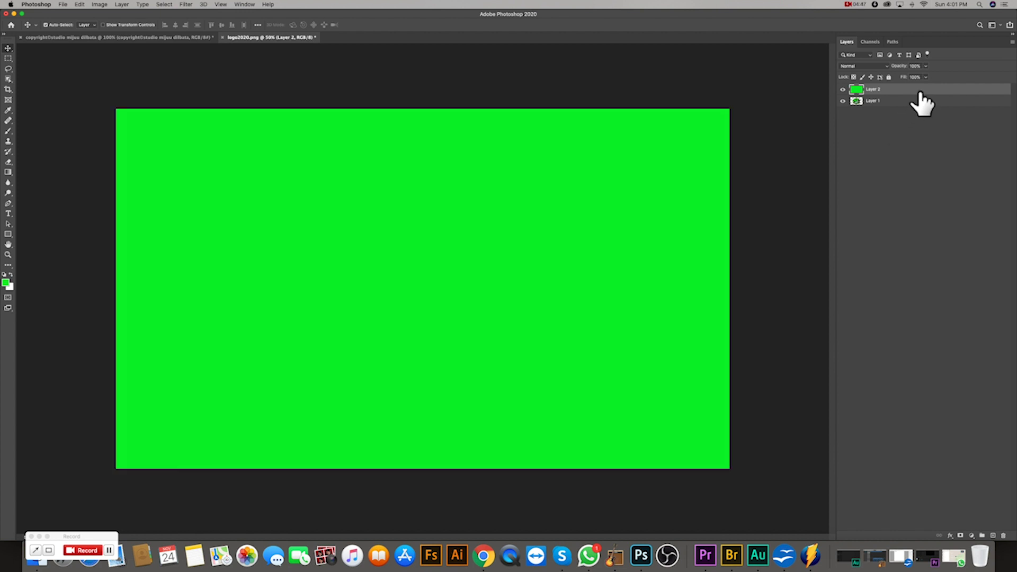
double_click(922, 90)
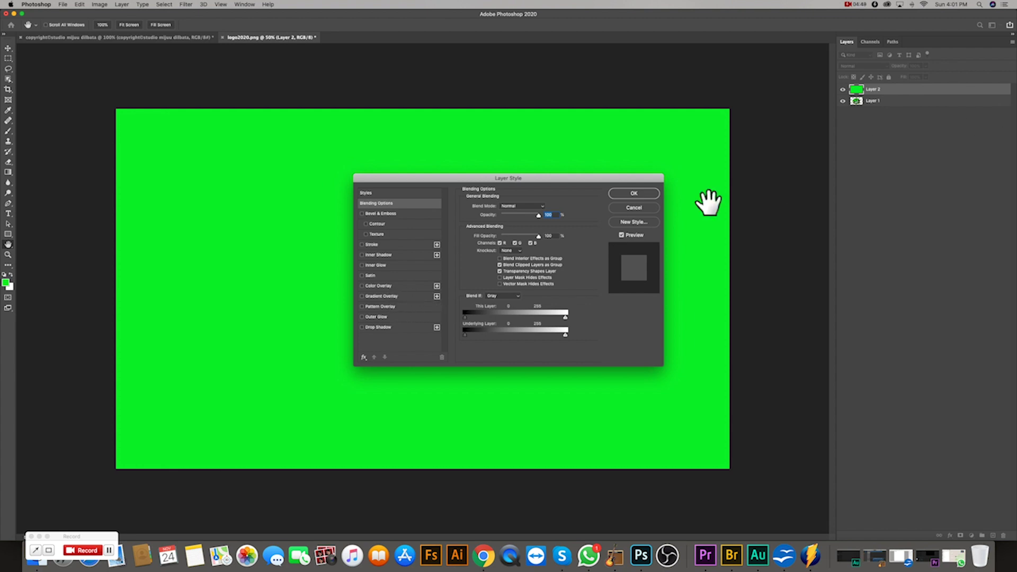
left_click(641, 209)
double_click(930, 93)
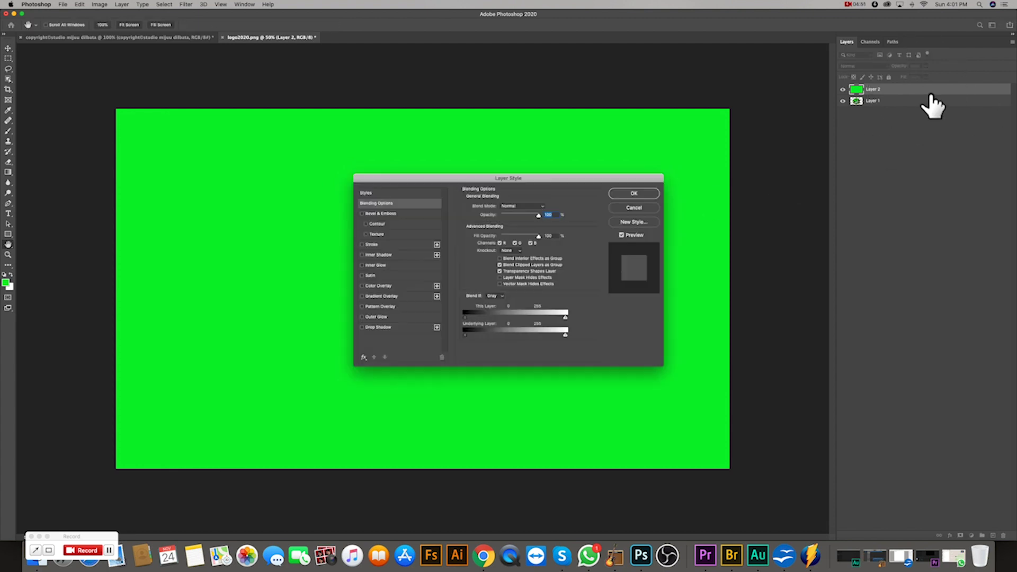
Give Layer 2 a blue Color Overlay and apply the style.
left_click(381, 287)
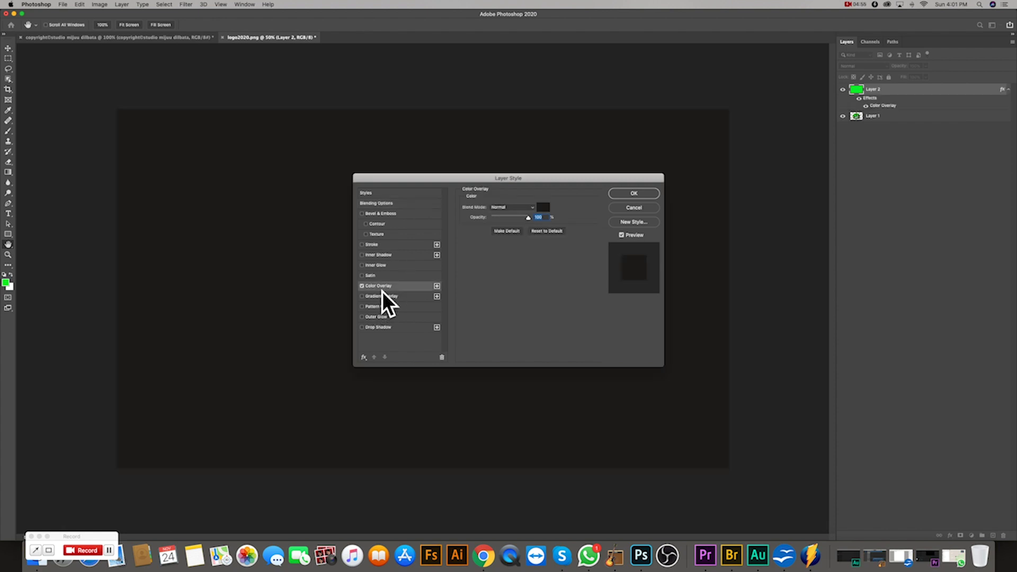
left_click(546, 208)
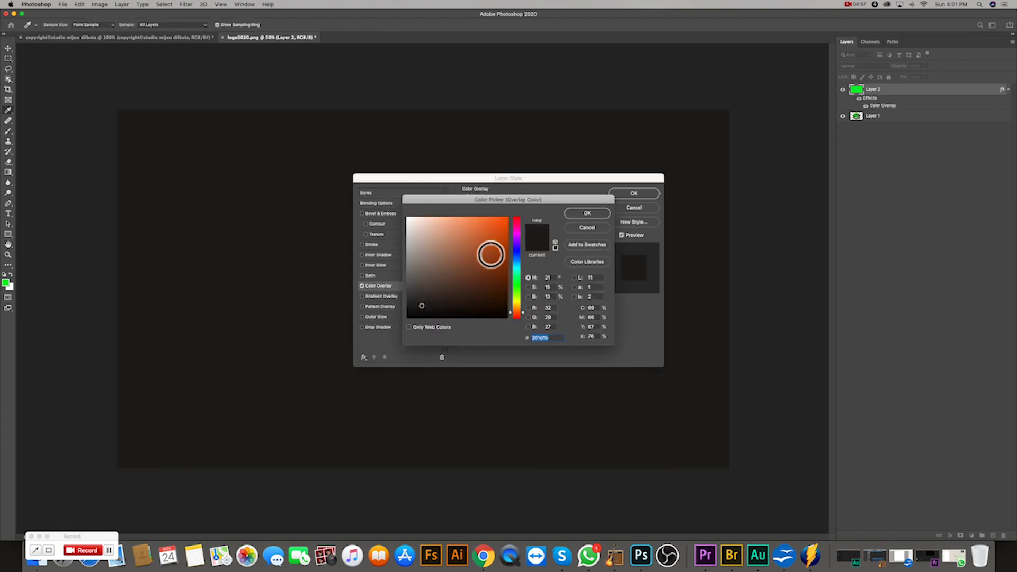
left_click(517, 274)
left_click_drag(520, 275, 517, 257)
left_click(482, 260)
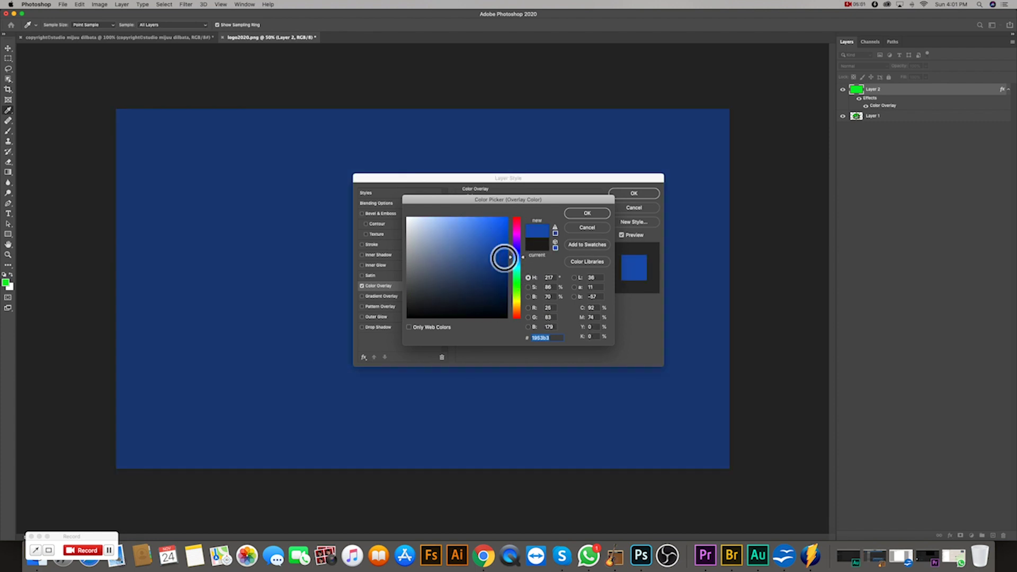
left_click(492, 274)
left_click(502, 259)
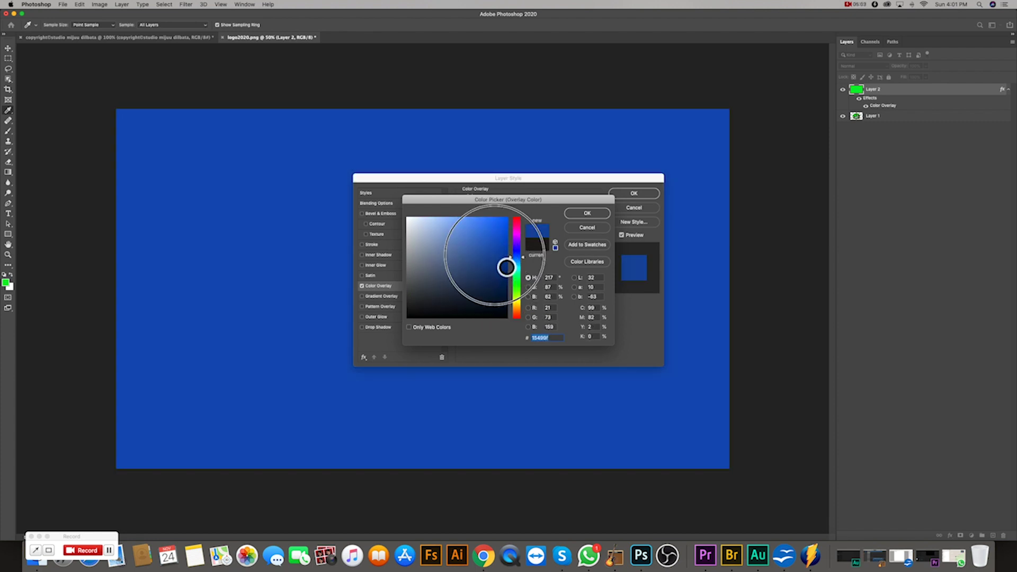
left_click(587, 214)
left_click(634, 194)
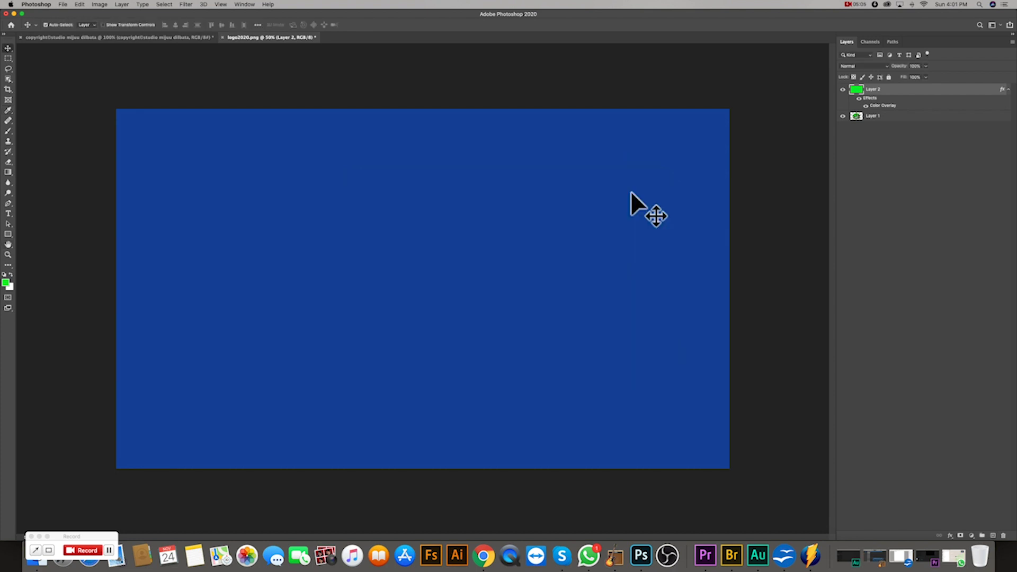
Move the blue layer below the logo, merge in an empty layer, and add a new top layer.
left_click_drag(931, 106, 935, 145)
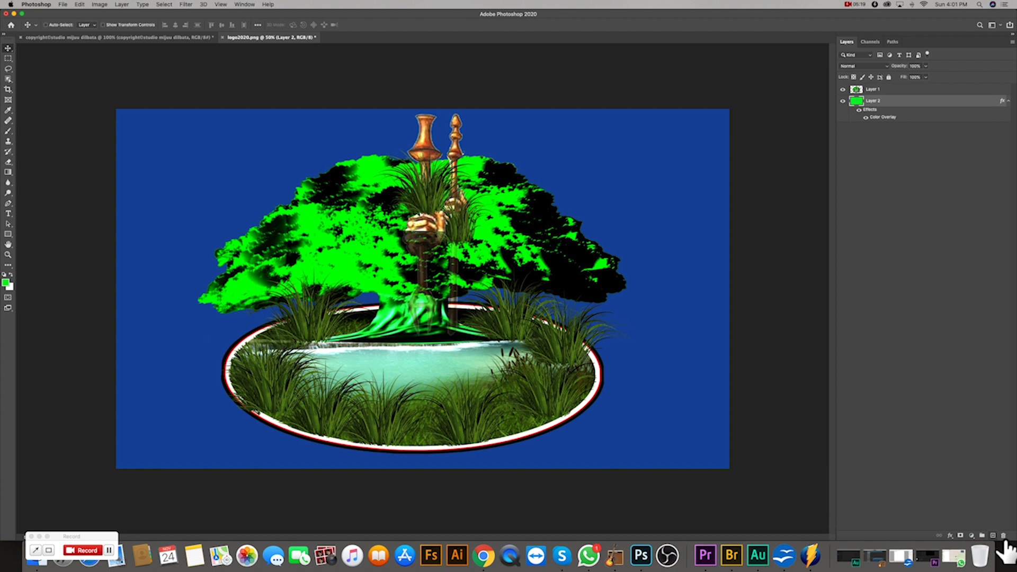
left_click(1005, 540)
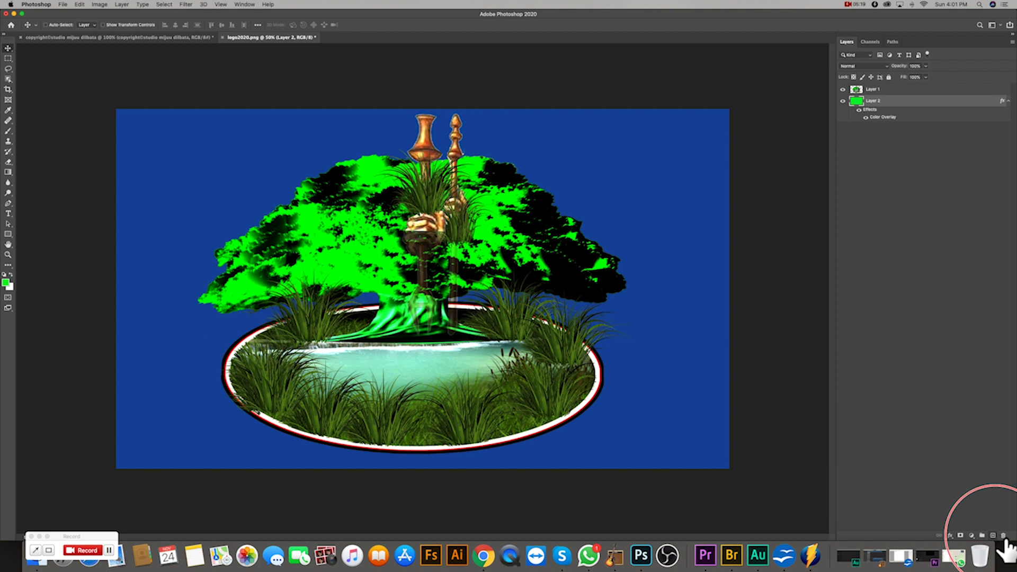
left_click(889, 109, "shift")
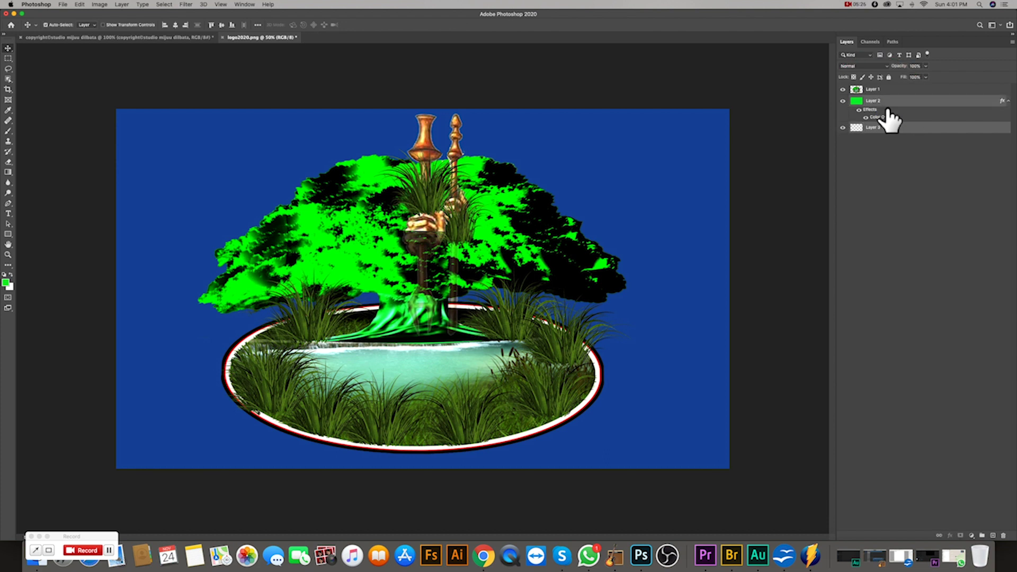
key("ctrl+e")
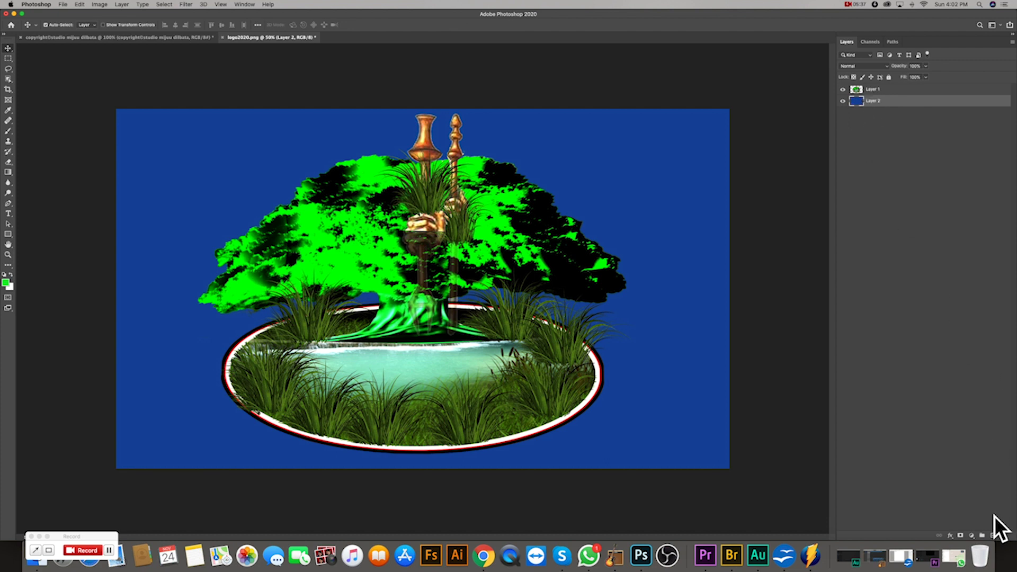
left_click(993, 535)
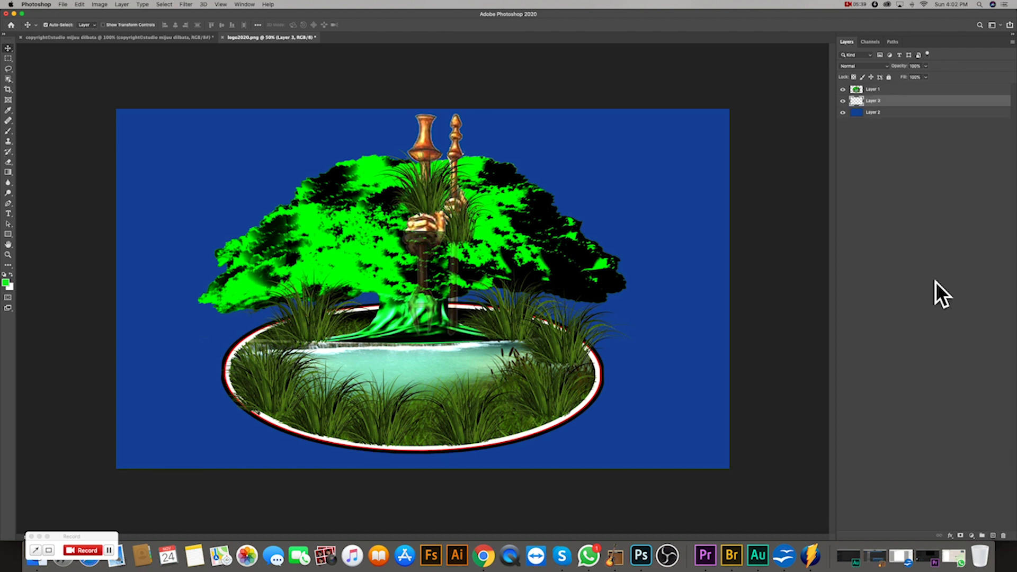
left_click_drag(904, 102, 899, 86)
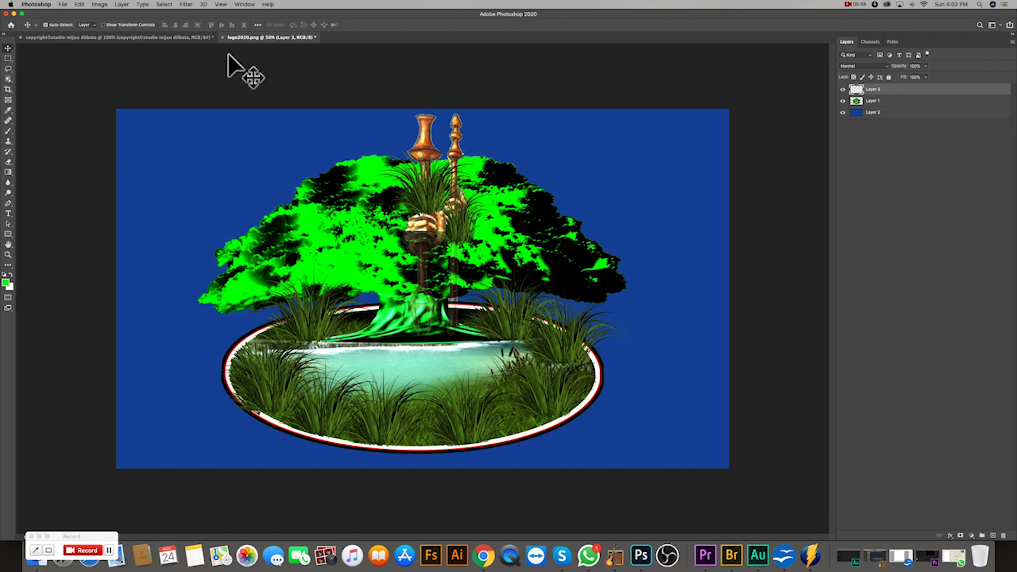
In Edit > Fill, choose Pattern contents with the copyright-text custom pattern.
left_click(85, 7)
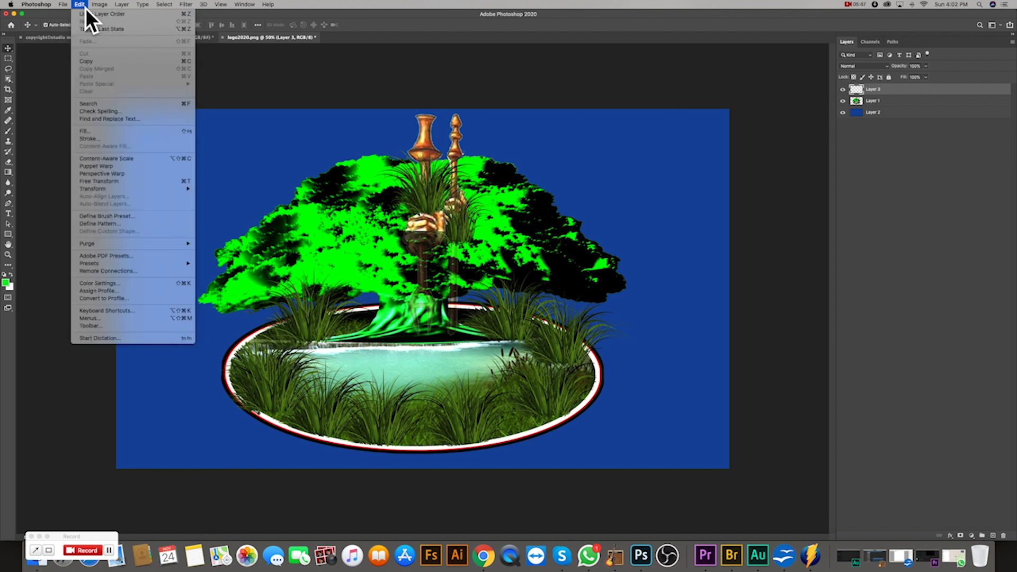
left_click(97, 133)
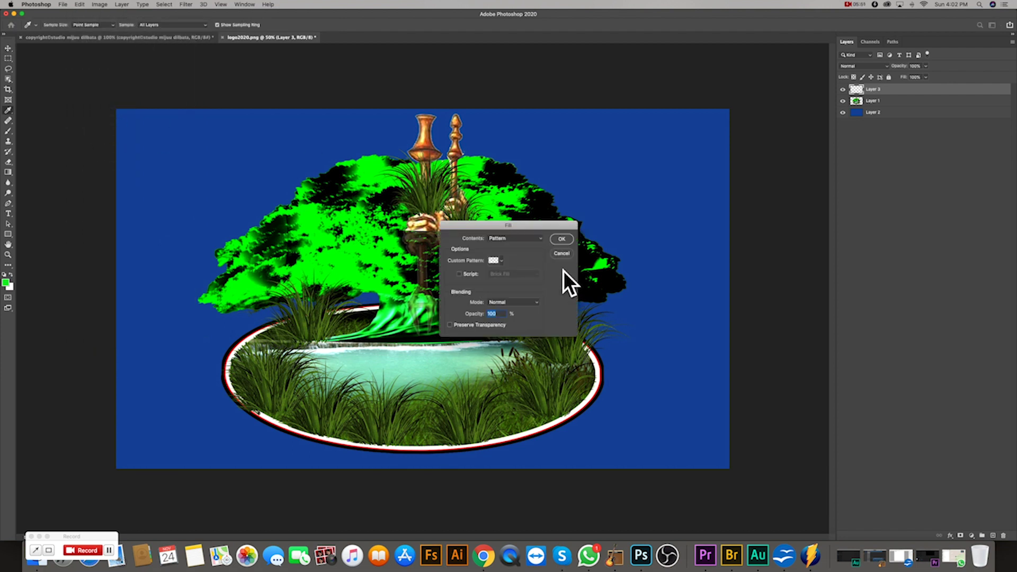
left_click(520, 243)
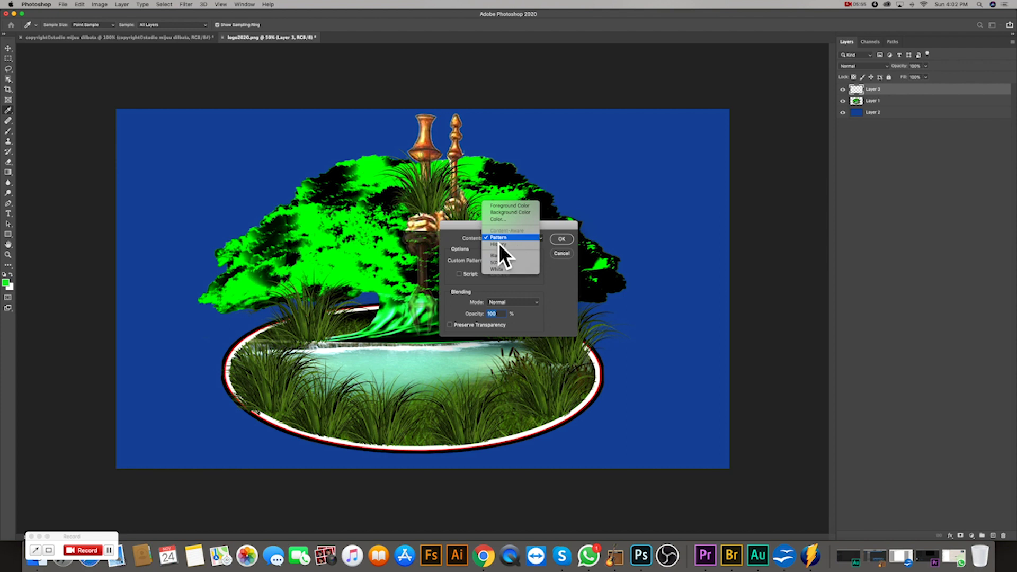
left_click(513, 243)
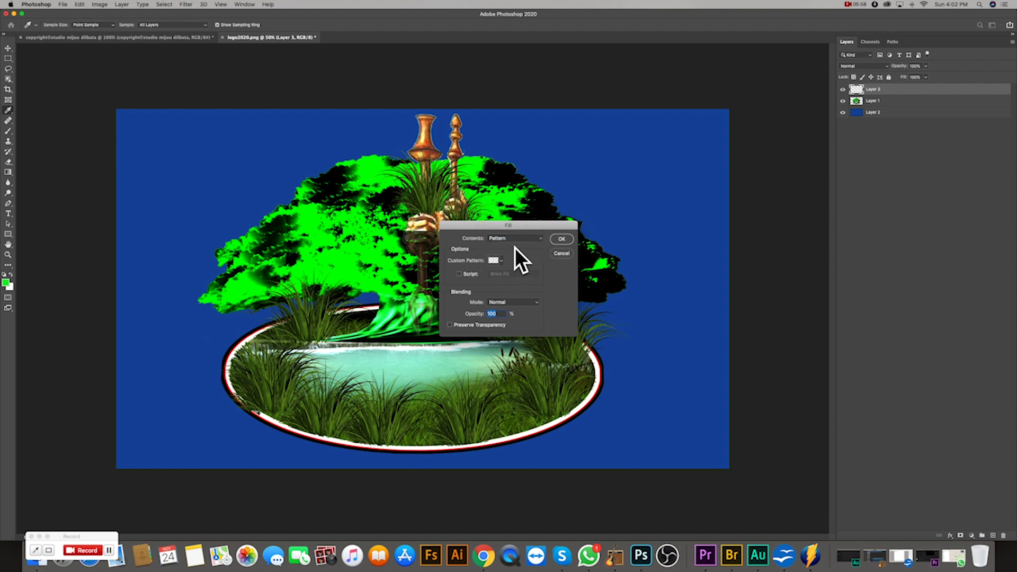
left_click(519, 244)
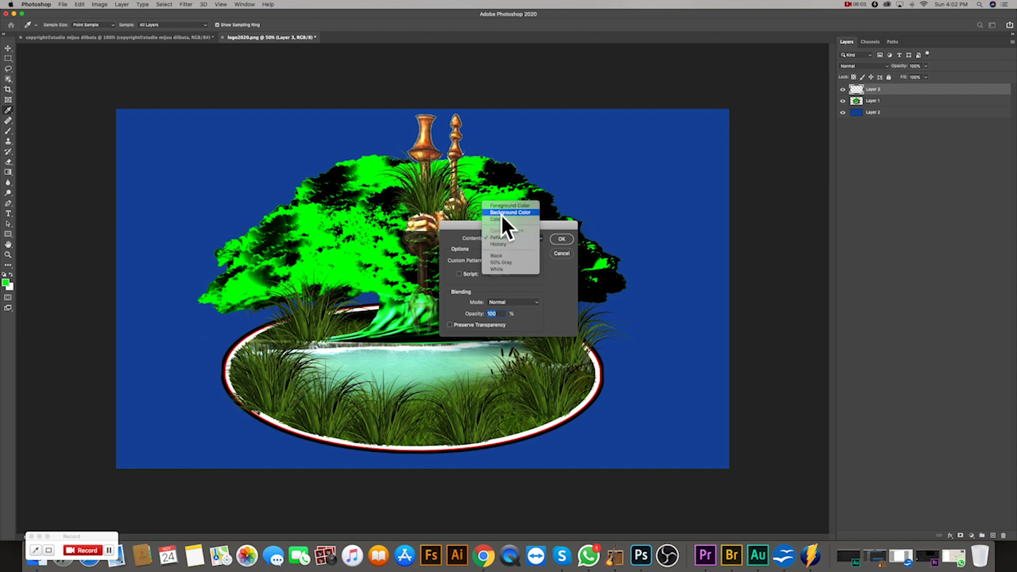
left_click(512, 243)
left_click(503, 262)
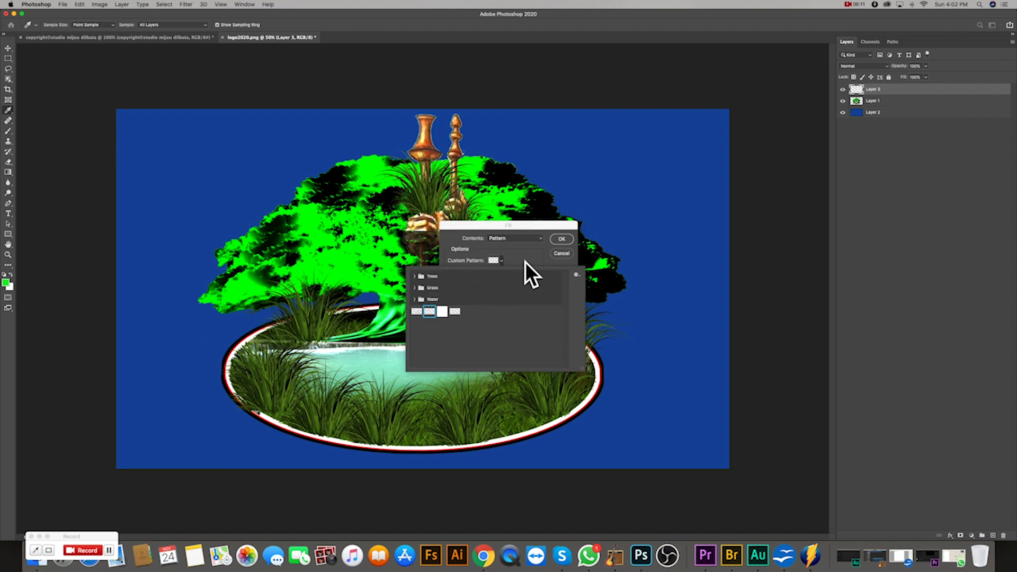
left_click(455, 312)
Apply the copyright pattern fill to Layer 3 and shift the pattern left with the Move tool.
left_click(562, 244)
key("v")
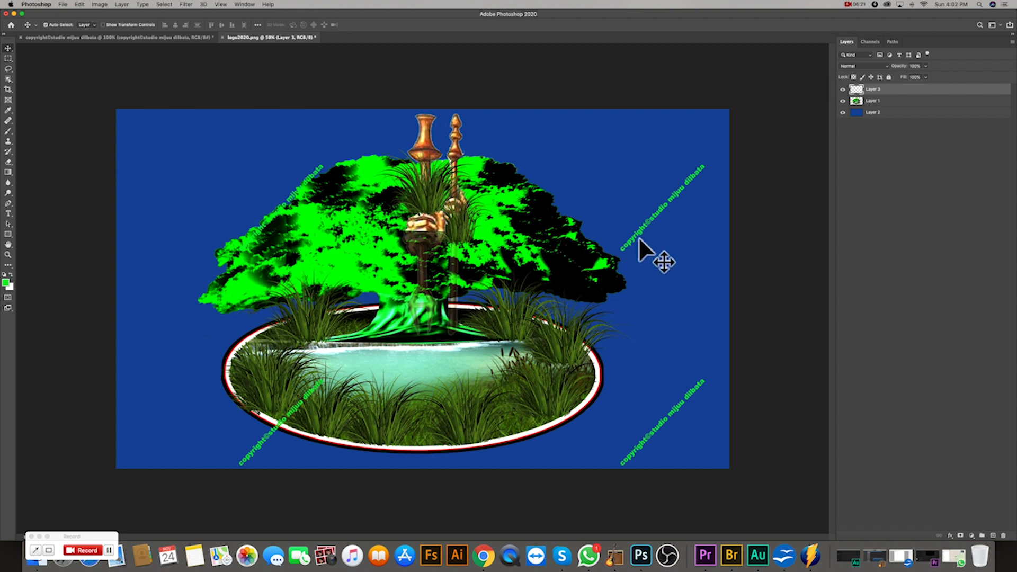
left_click_drag(638, 236, 593, 218)
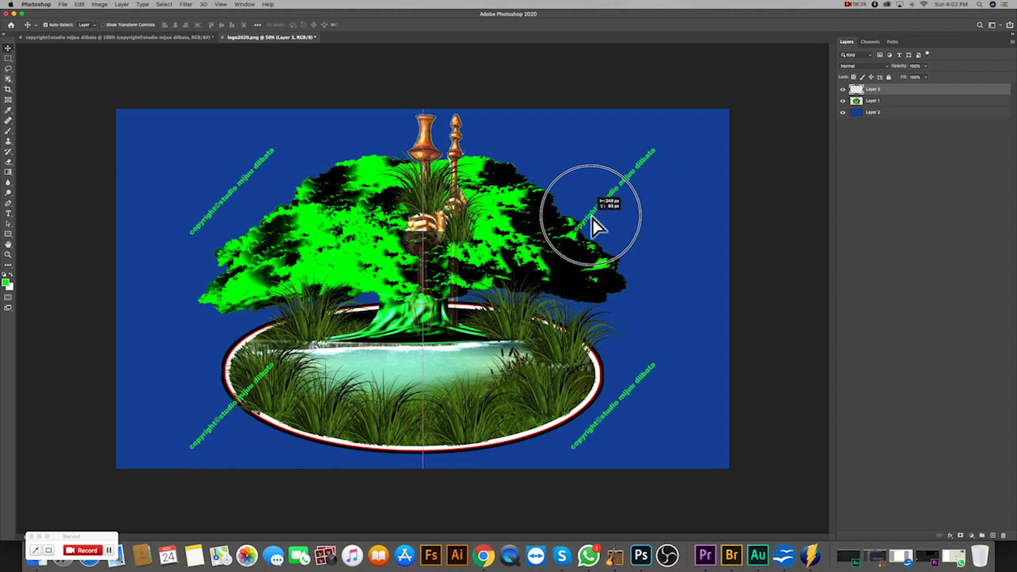
left_click_drag(593, 218, 602, 217)
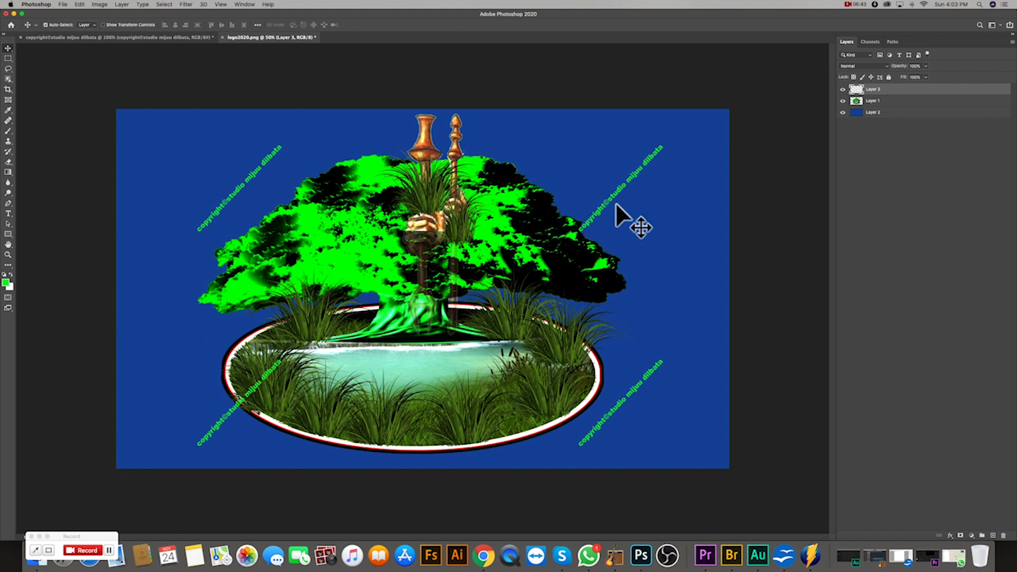
left_click_drag(614, 200, 576, 208)
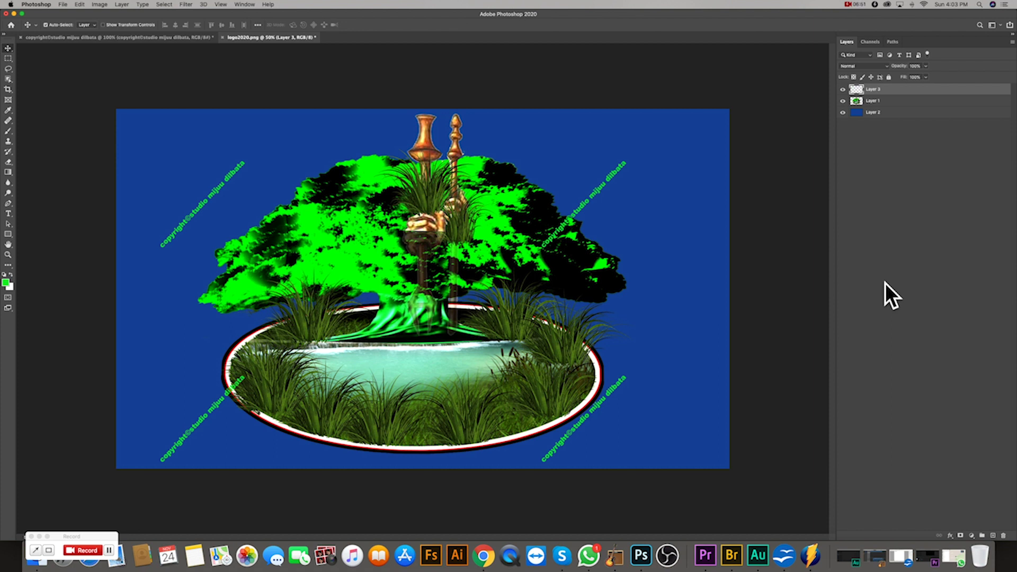
Lower Layer 3's Fill amount so the copyright pattern becomes faint.
left_click(931, 82)
left_click_drag(929, 89, 901, 93)
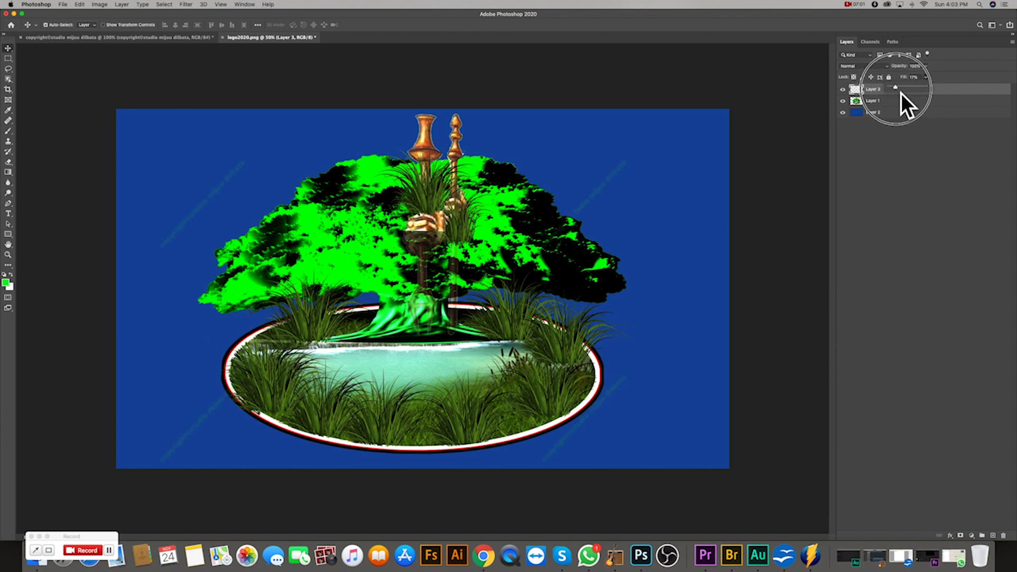
left_click_drag(901, 93, 901, 93)
Merge the watermark Layer 3 with the tree logo Layer 1.
left_click(926, 194)
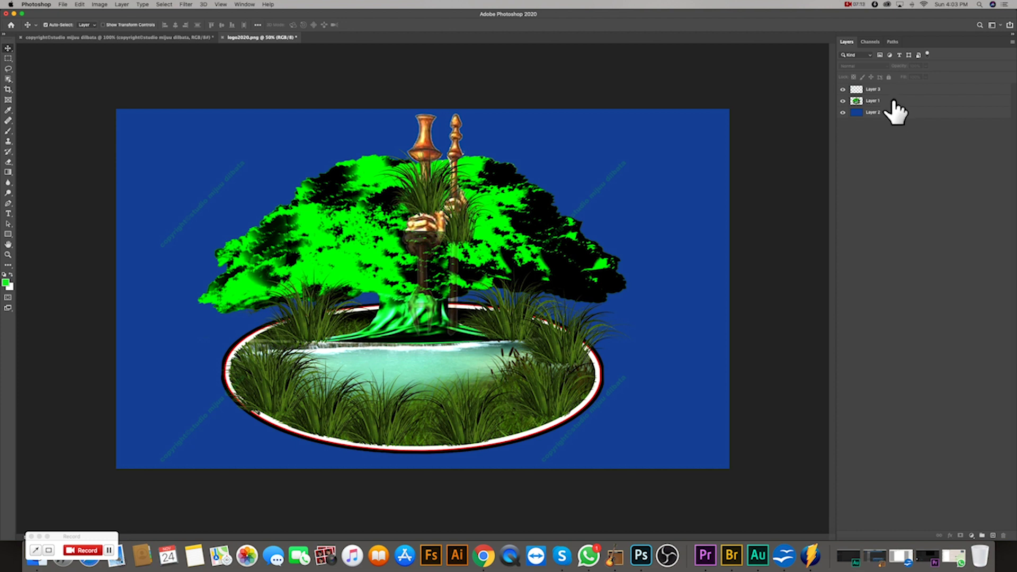
key("super")
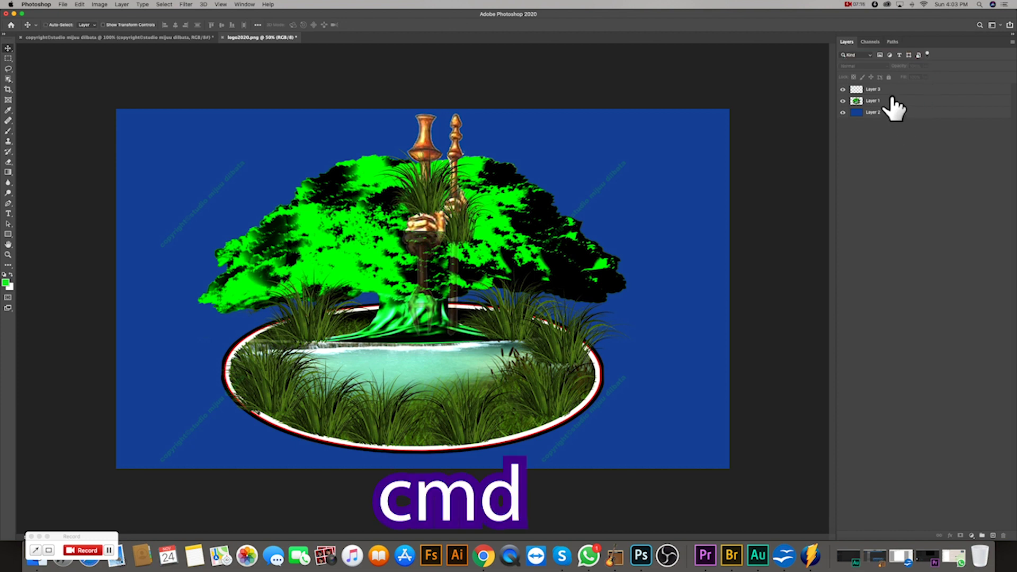
key("alt+period")
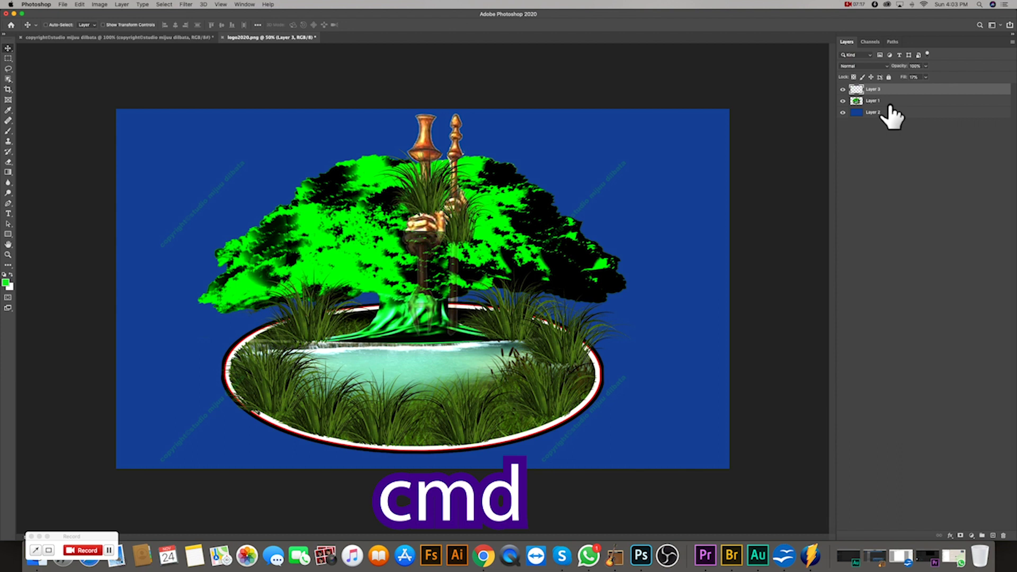
left_click(890, 105, "super")
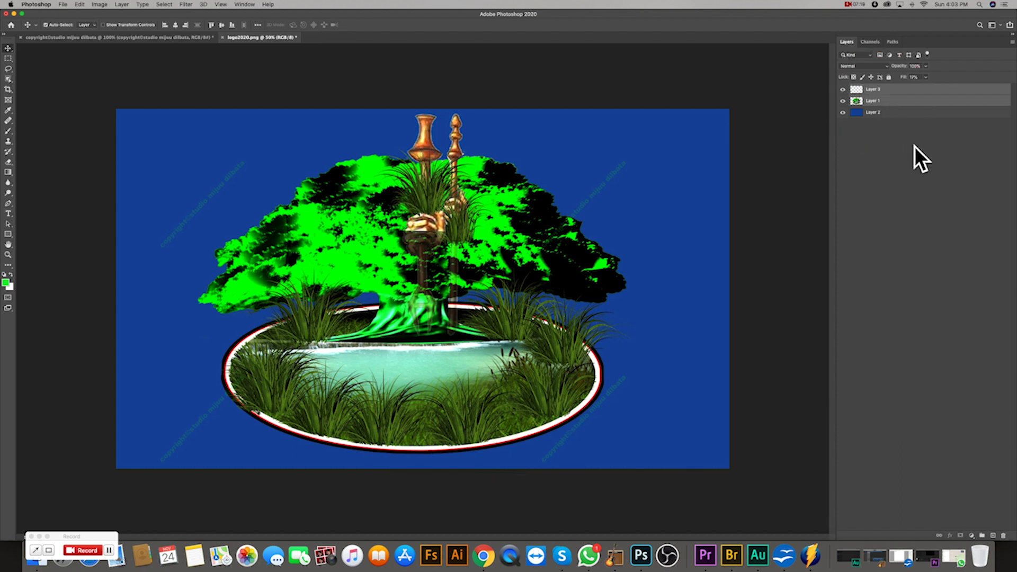
key("super+e")
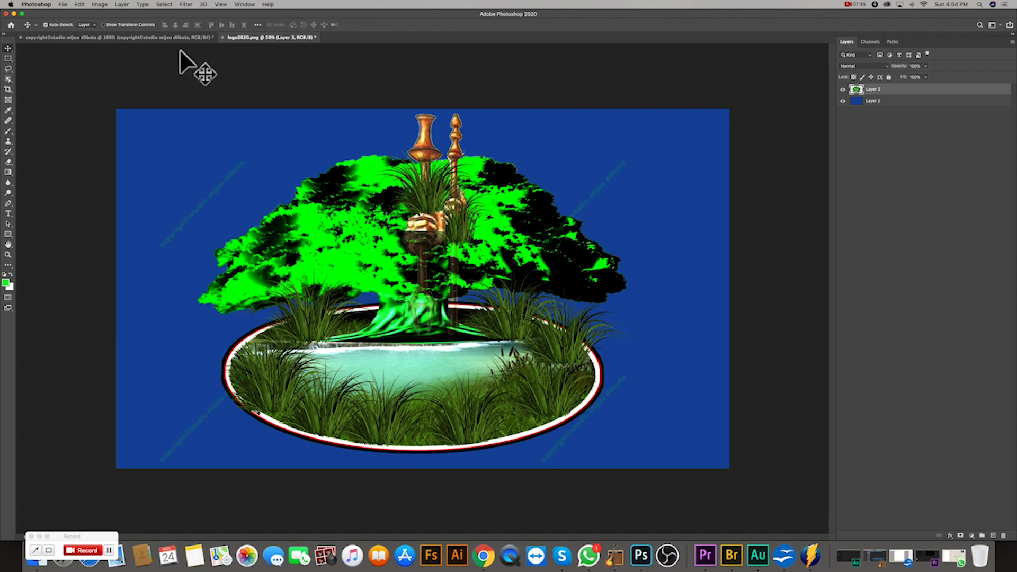
Save a JPEG copy to this computer, named with the pasted copyright text.
left_click(64, 5)
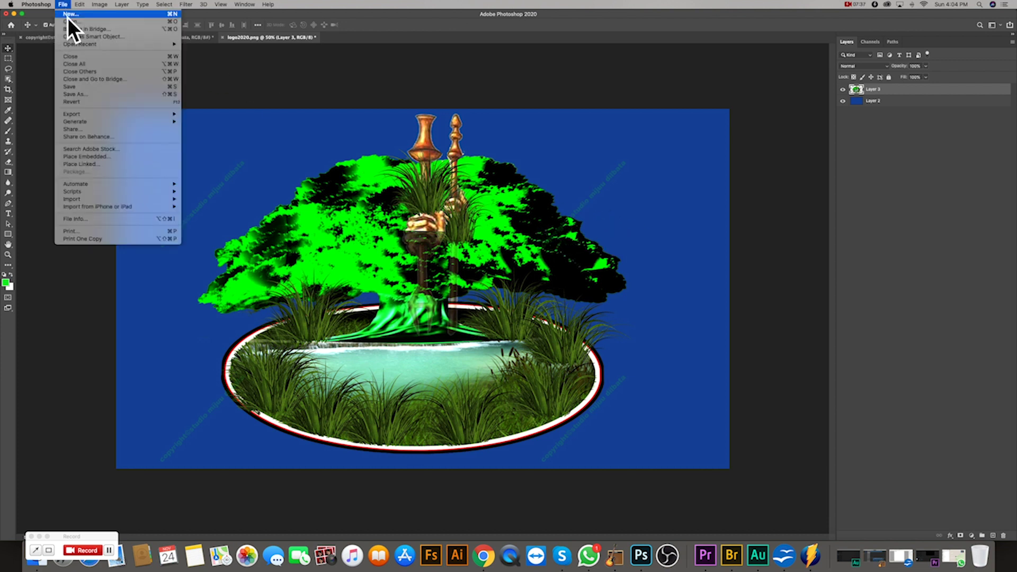
left_click(80, 98)
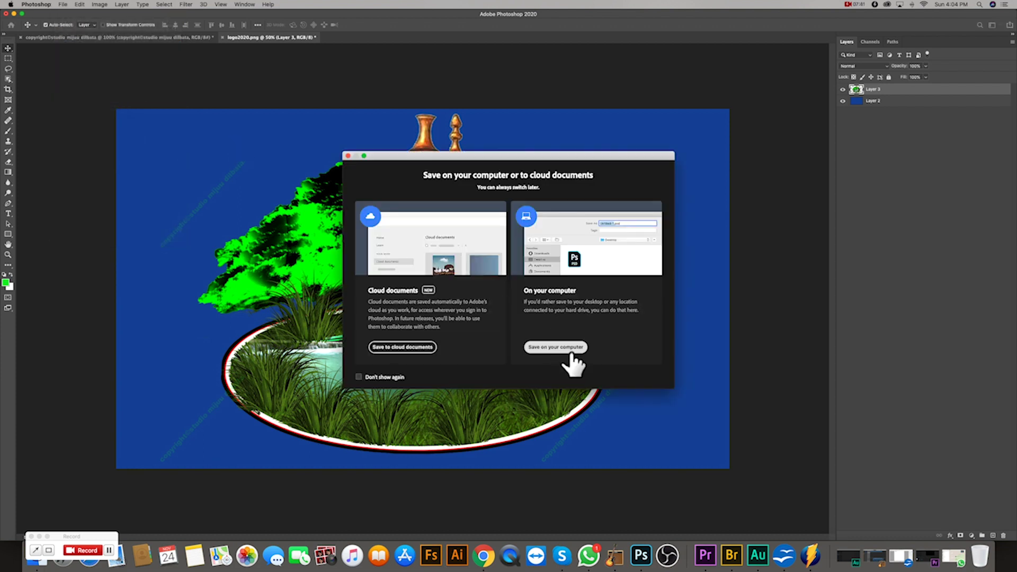
left_click(564, 349)
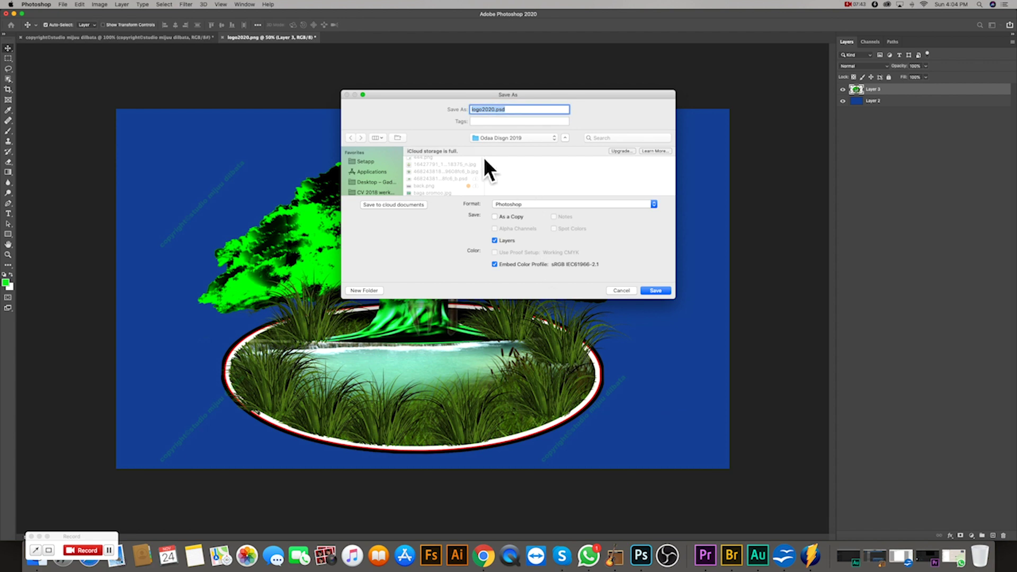
key("BackSpace")
type("copyright@studio mijuu dilbata")
left_click(601, 205)
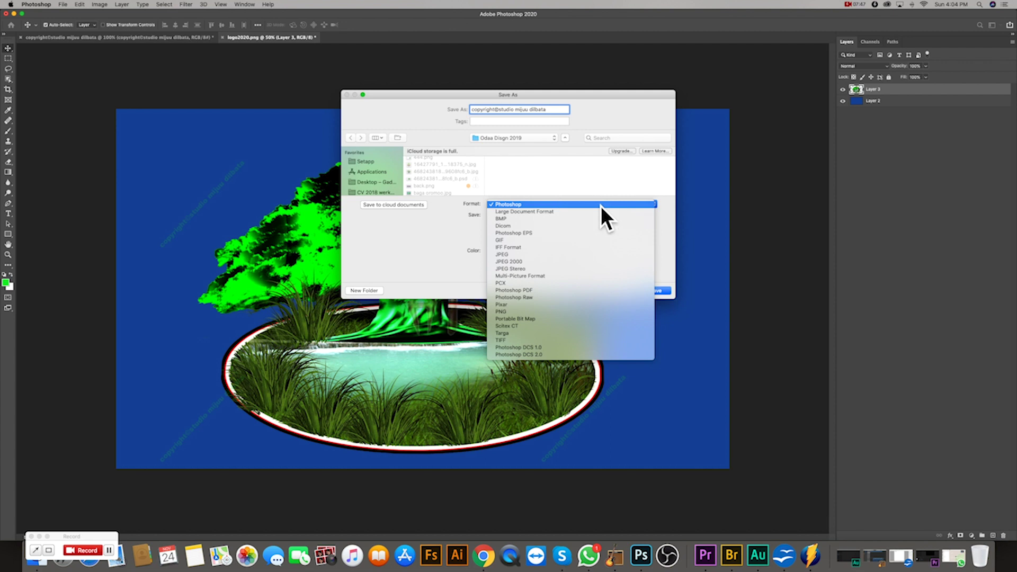
left_click(510, 255)
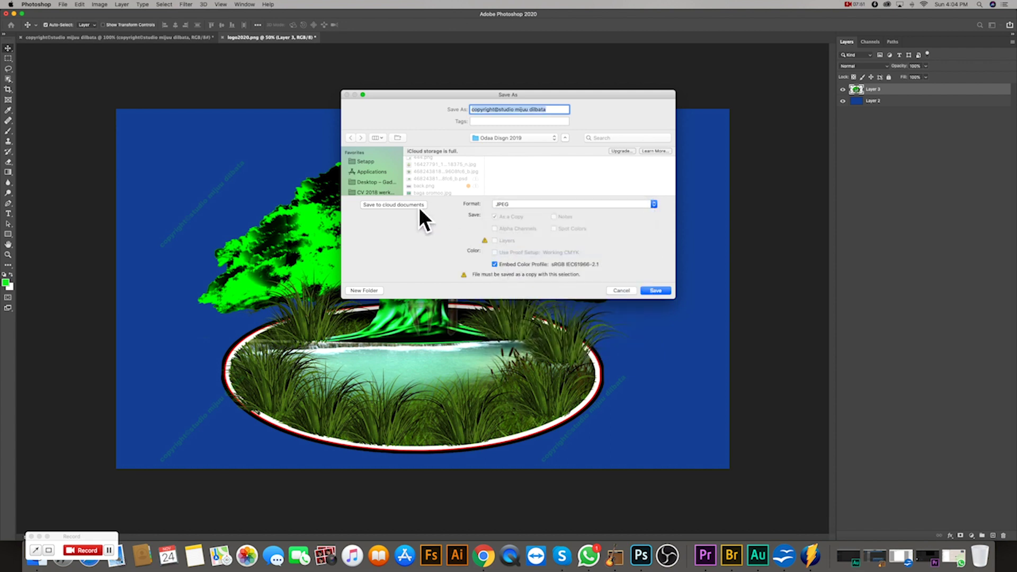
scroll(389, 183, "down", 2)
scroll(389, 183, "down", 1)
scroll(390, 184, "down", 1)
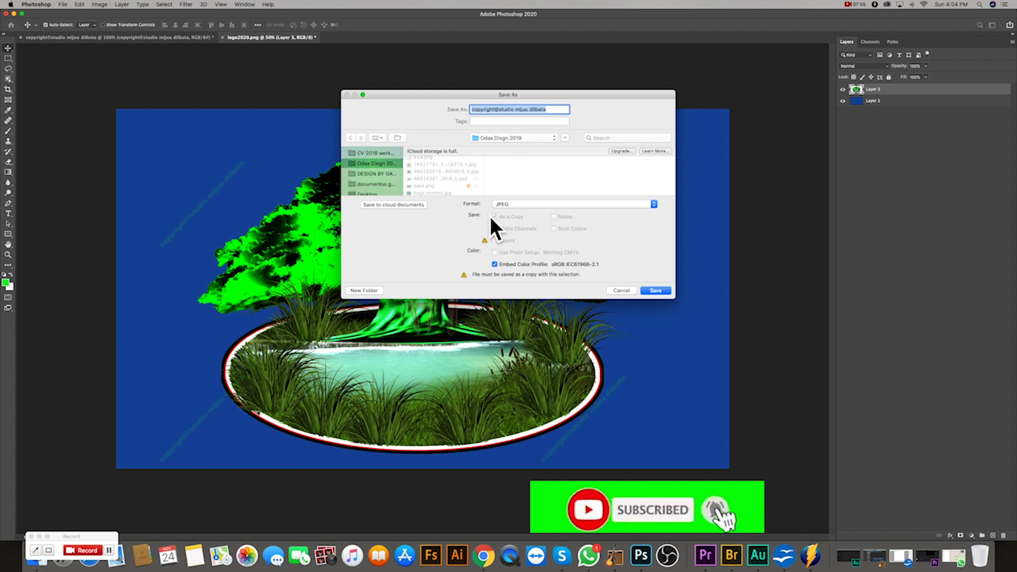
left_click(662, 294)
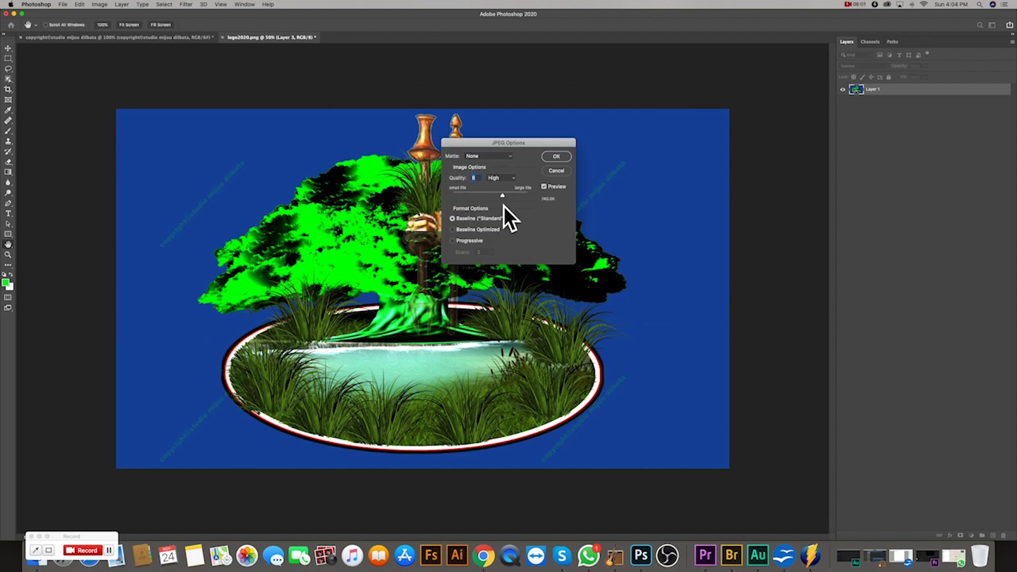
Set JPEG Options to maximum quality with a White matte and confirm.
left_click_drag(508, 199, 517, 199)
left_click(508, 161)
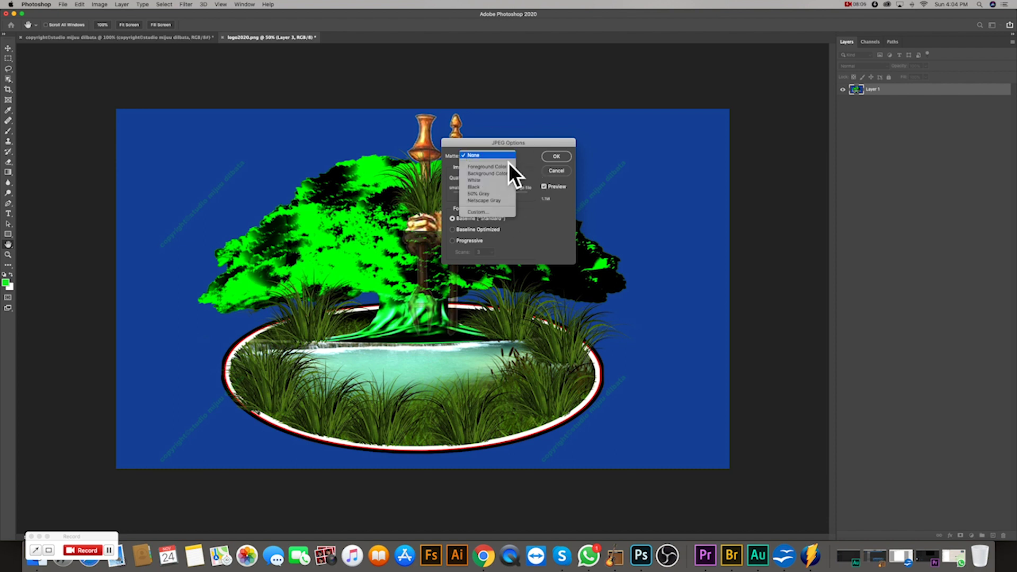
left_click(484, 182)
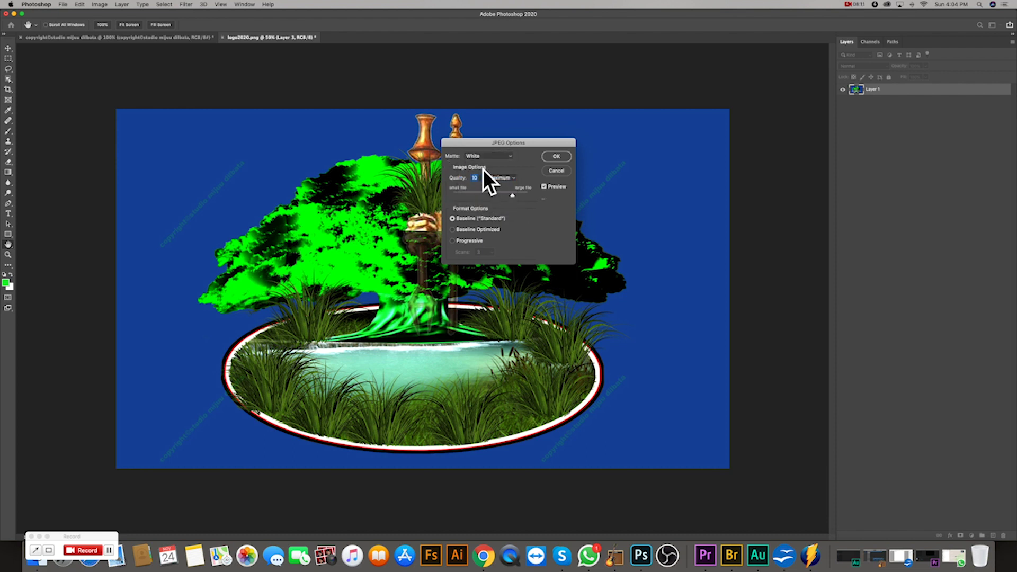
left_click(559, 159)
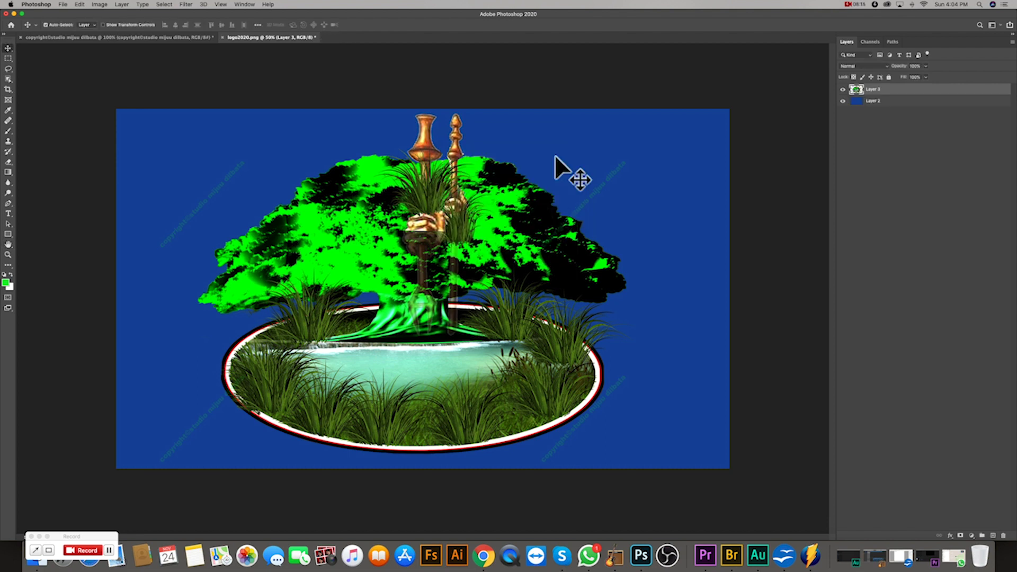